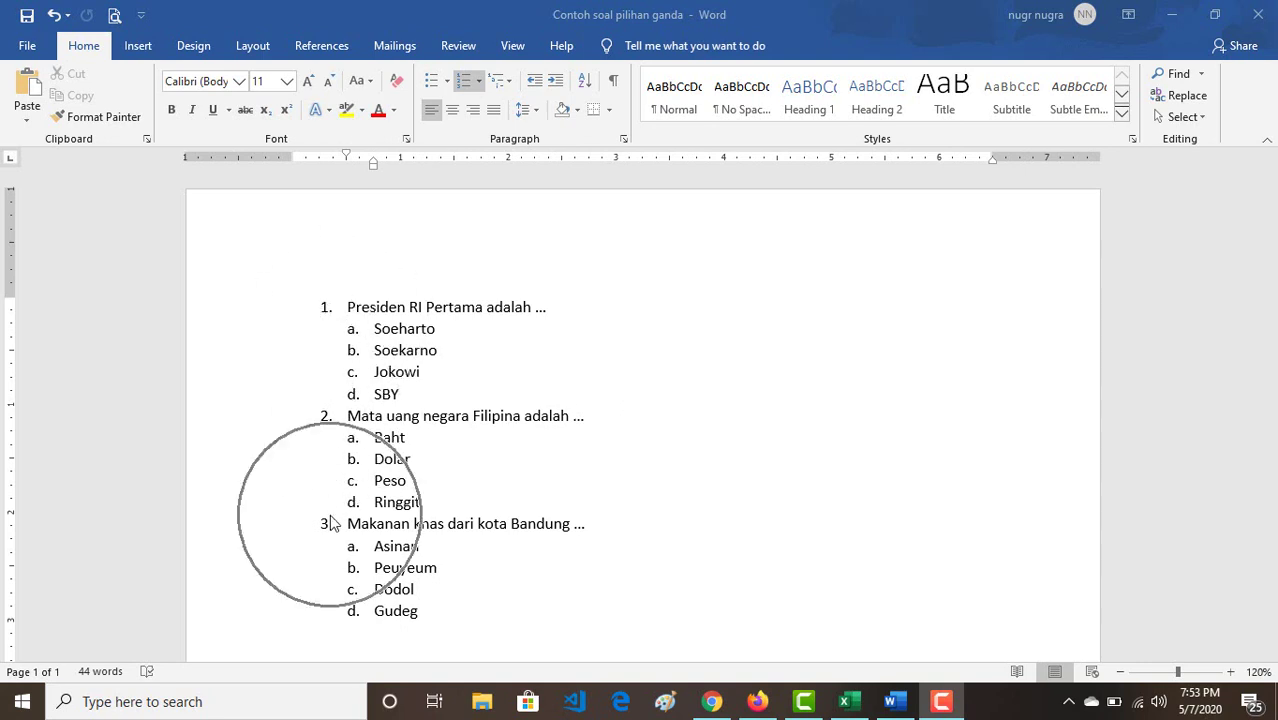
Remove the list numbers from all three questions, keeping options a–d, and close the Word document
{"action": "left_click", "coordinate": [342, 307]}
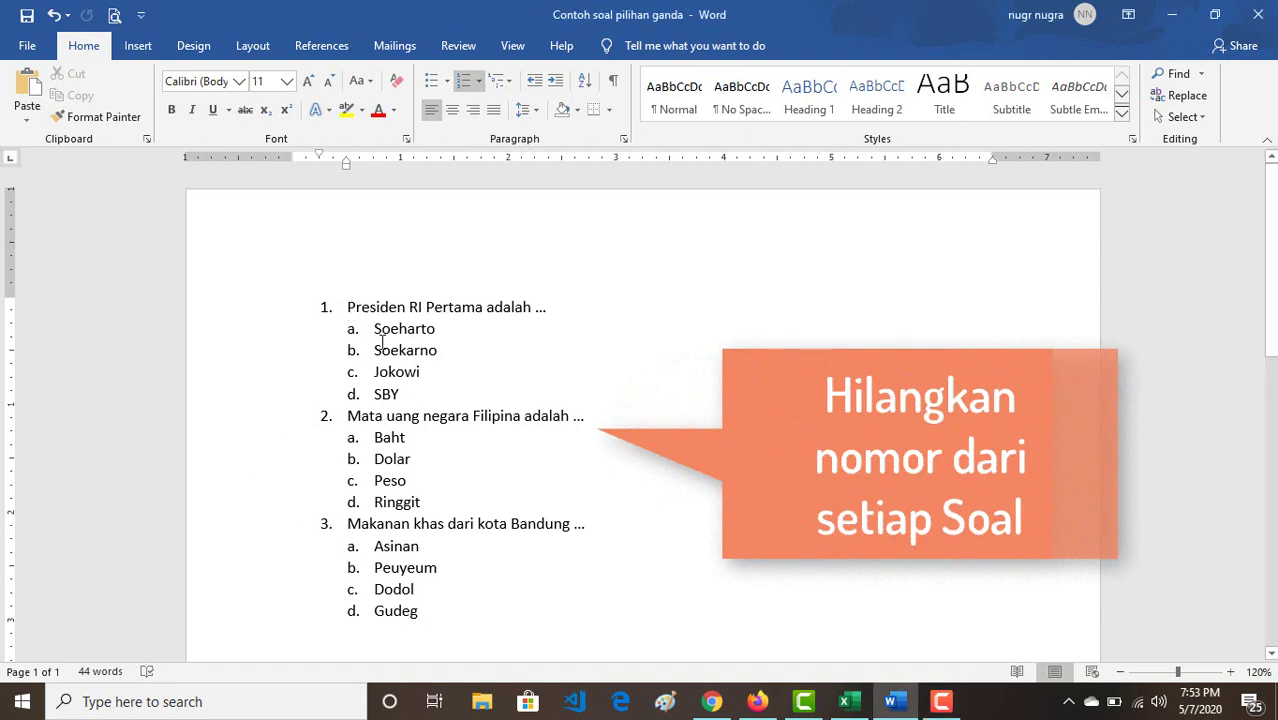
{"action": "key", "text": "BackSpace"}
{"action": "key", "text": "Down"}
{"action": "key", "text": "Down"}
{"action": "key", "text": "Down"}
{"action": "key", "text": "Down"}
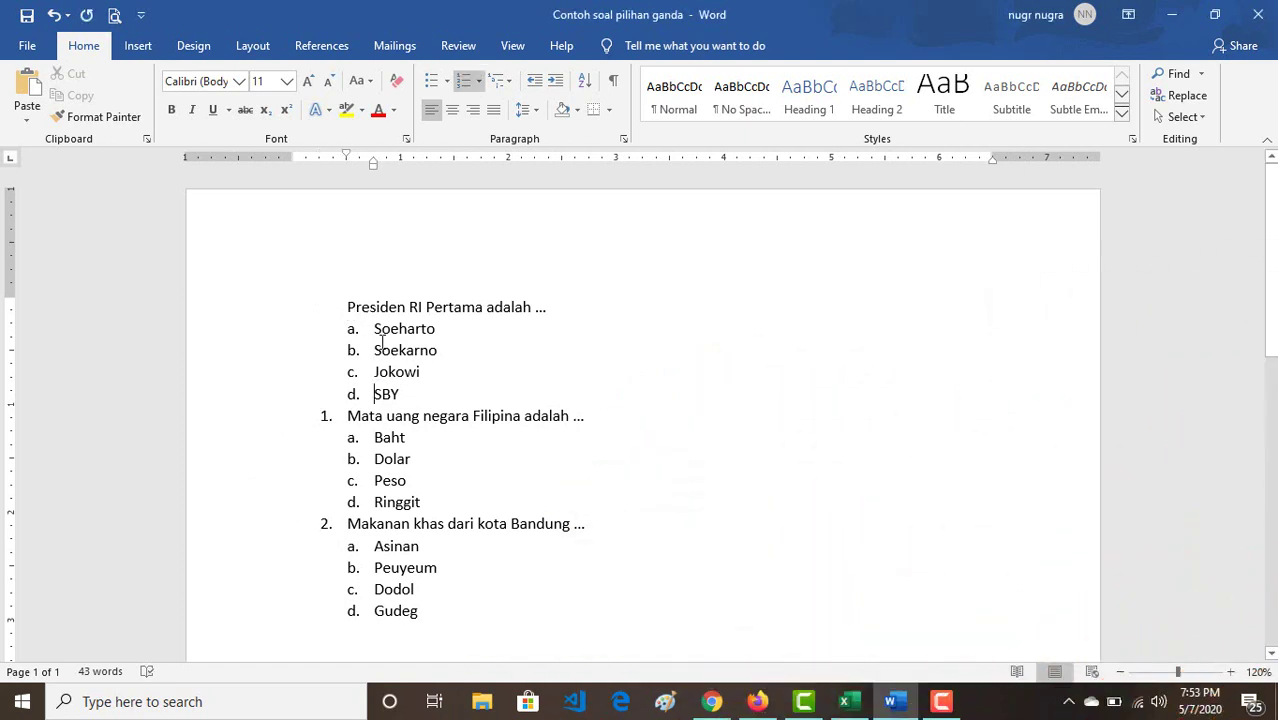
{"action": "key", "text": "Down"}
{"action": "key", "text": "BackSpace"}
{"action": "key", "text": "Down"}
{"action": "key", "text": "Down"}
{"action": "key", "text": "BackSpace"}
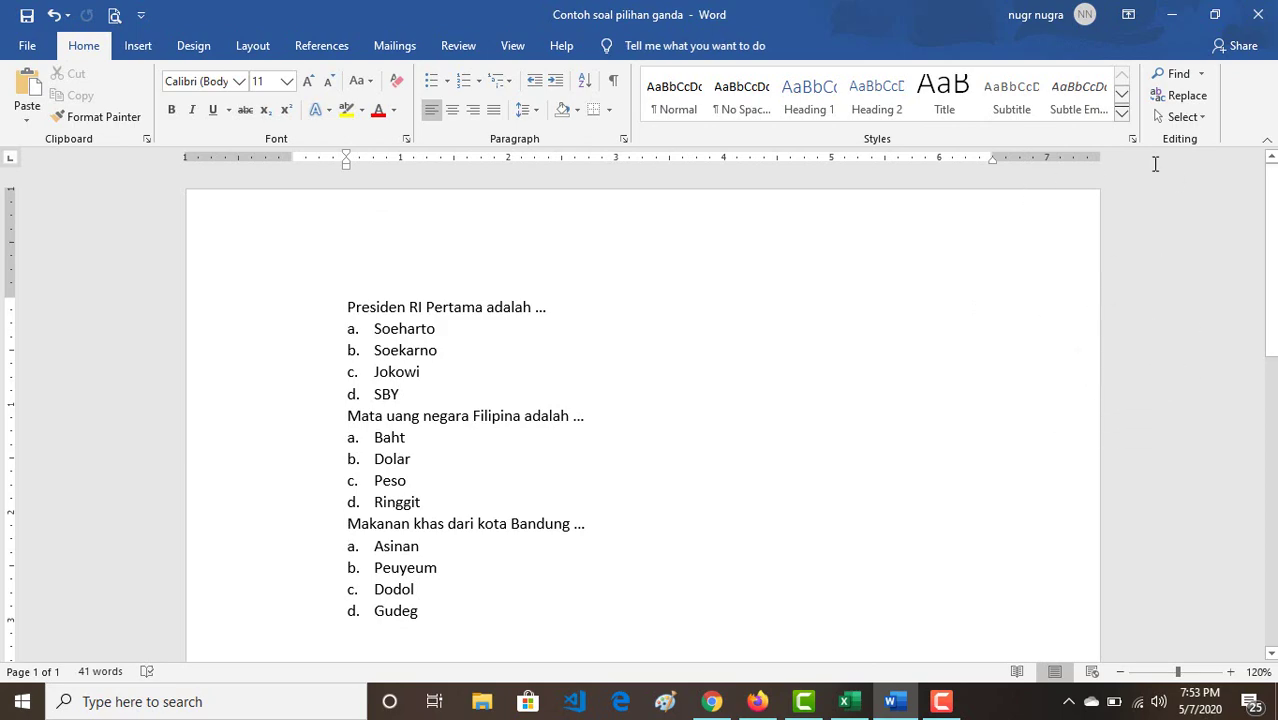
{"action": "left_click", "coordinate": [1258, 18]}
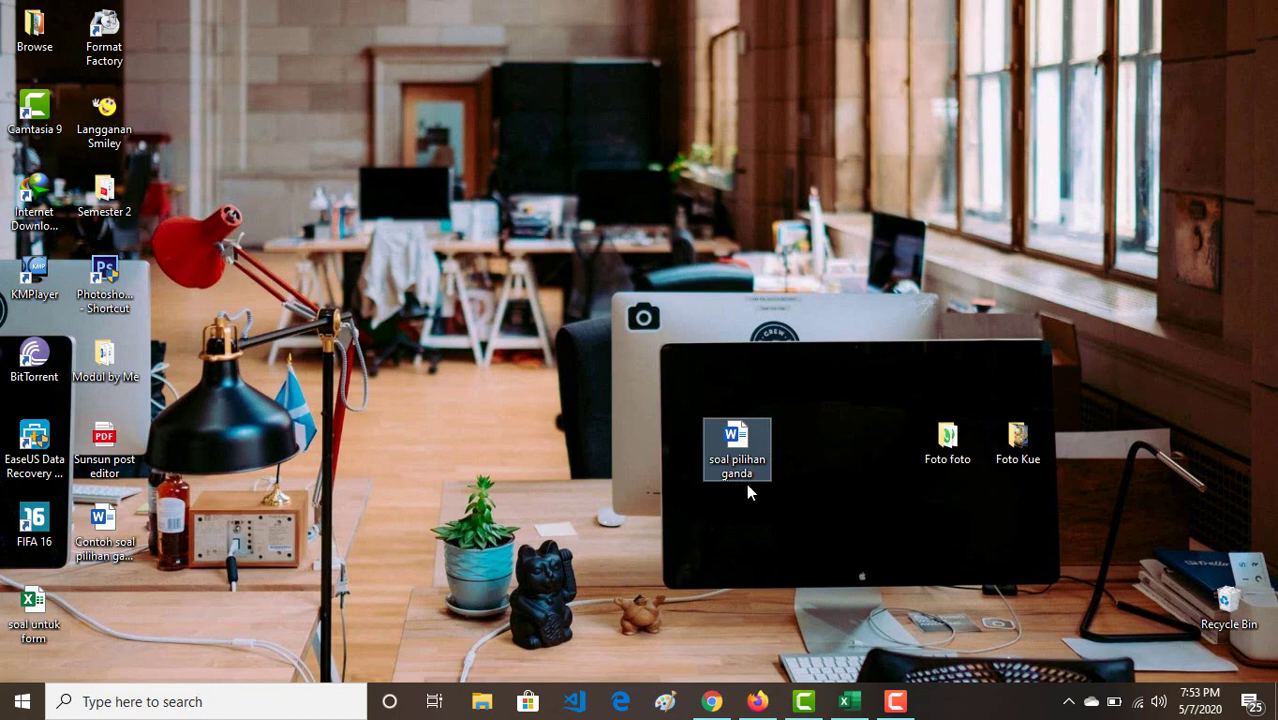
Move the Contoh soal pilihan ganda file next to 'soal pilihan ganda' and restore Firefox
{"action": "left_click_drag", "start_coordinate": [102, 522], "coordinate": [817, 445]}
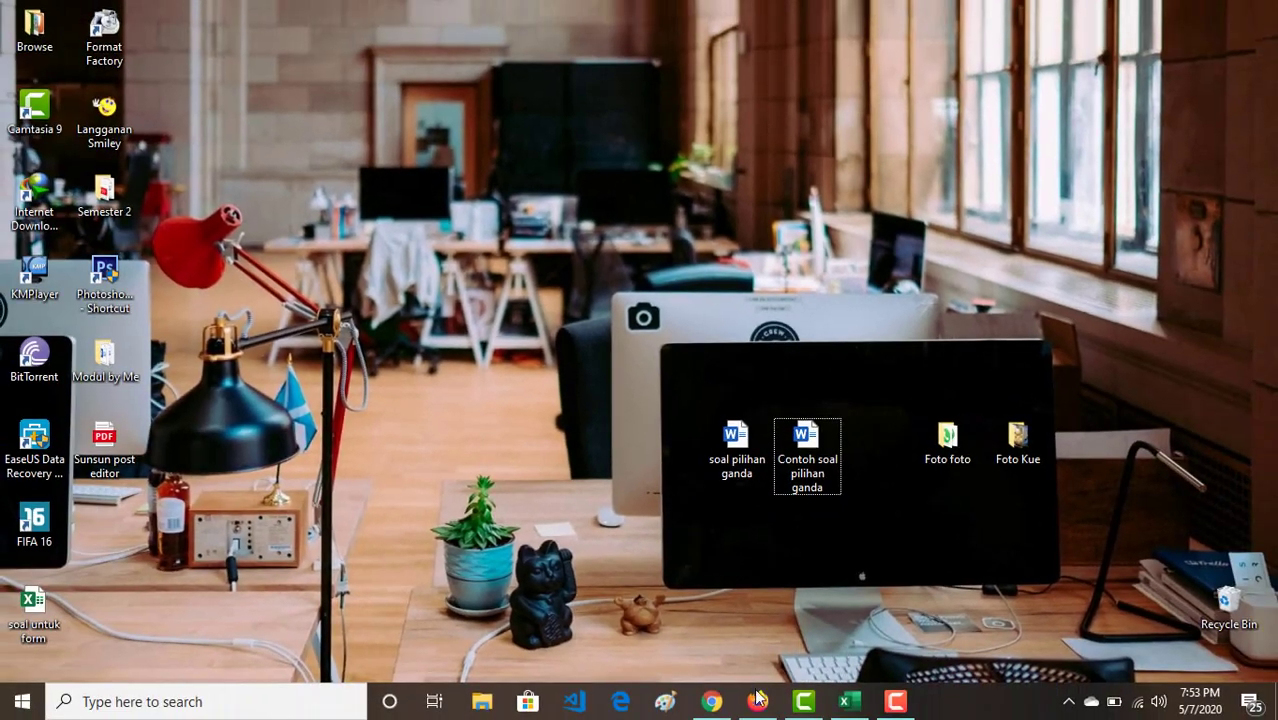
{"action": "left_click", "coordinate": [758, 700]}
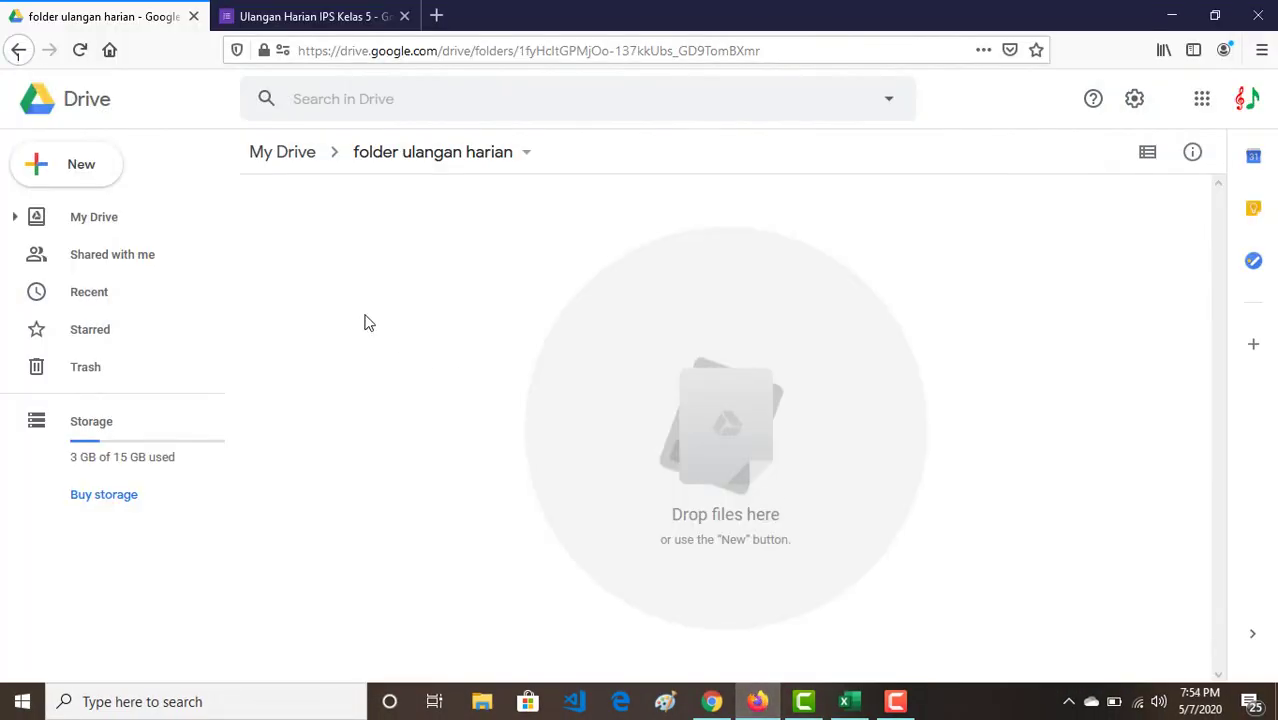
Drag 'Contoh soal pilihan ganda.docx' from the desktop into the Drive folder 'folder ulangan harian'
{"action": "left_click", "coordinate": [404, 16]}
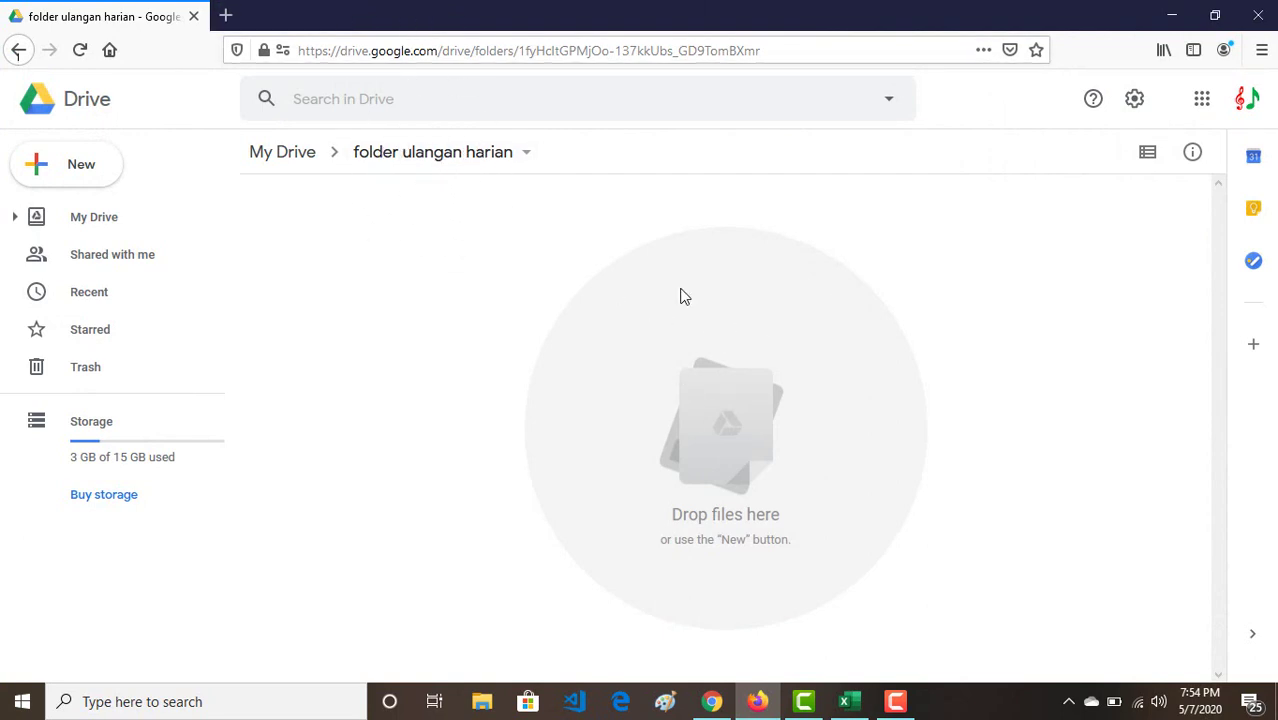
{"action": "left_click", "coordinate": [1228, 20]}
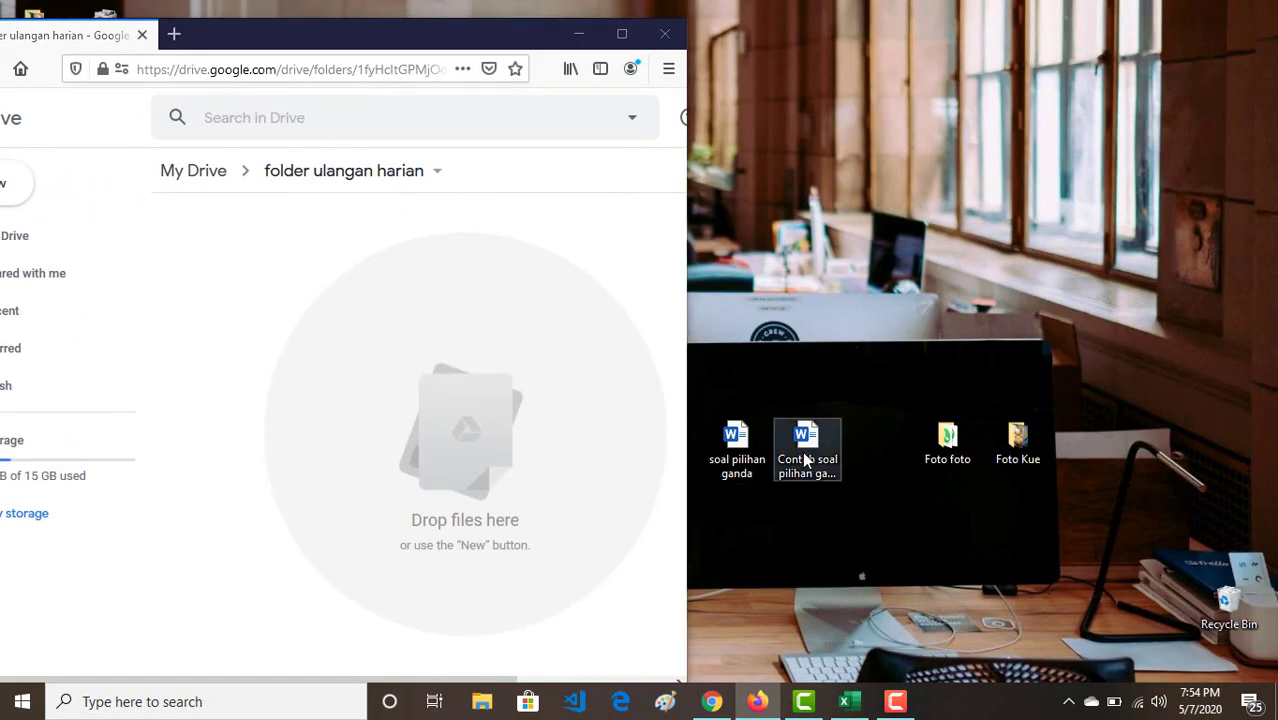
{"action": "left_click_drag", "start_coordinate": [805, 460], "coordinate": [437, 444]}
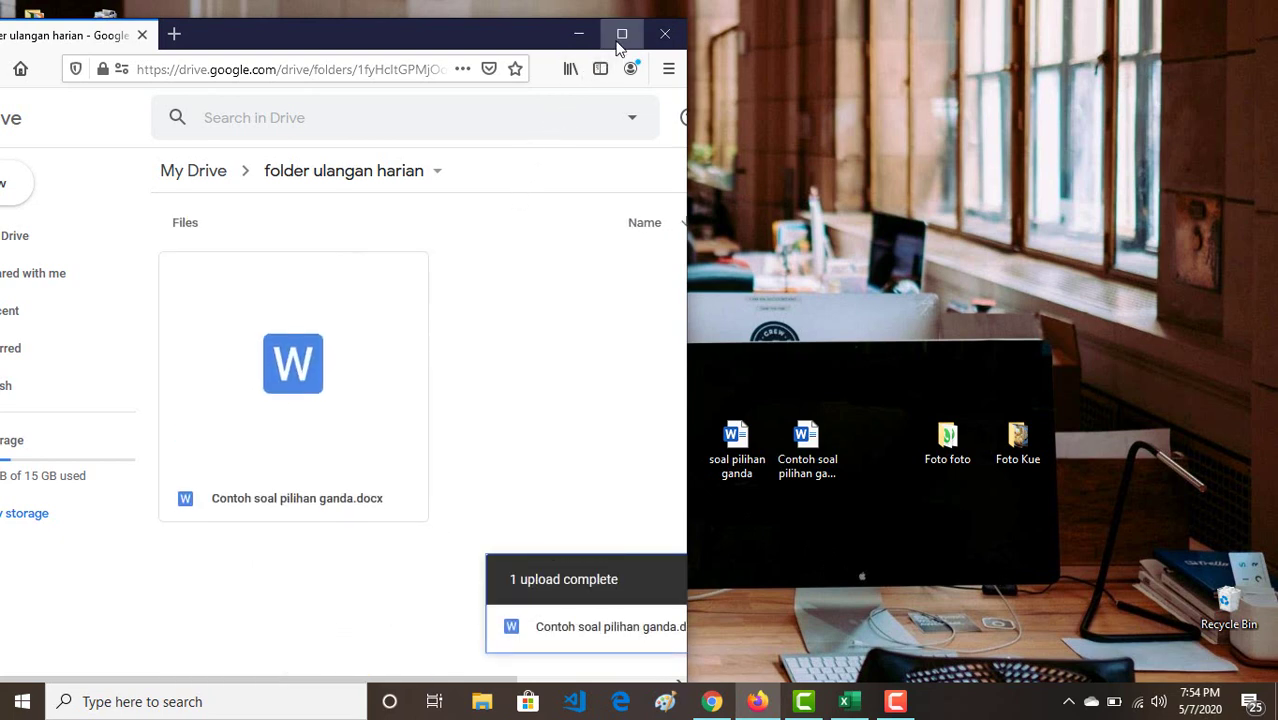
{"action": "left_click", "coordinate": [621, 34]}
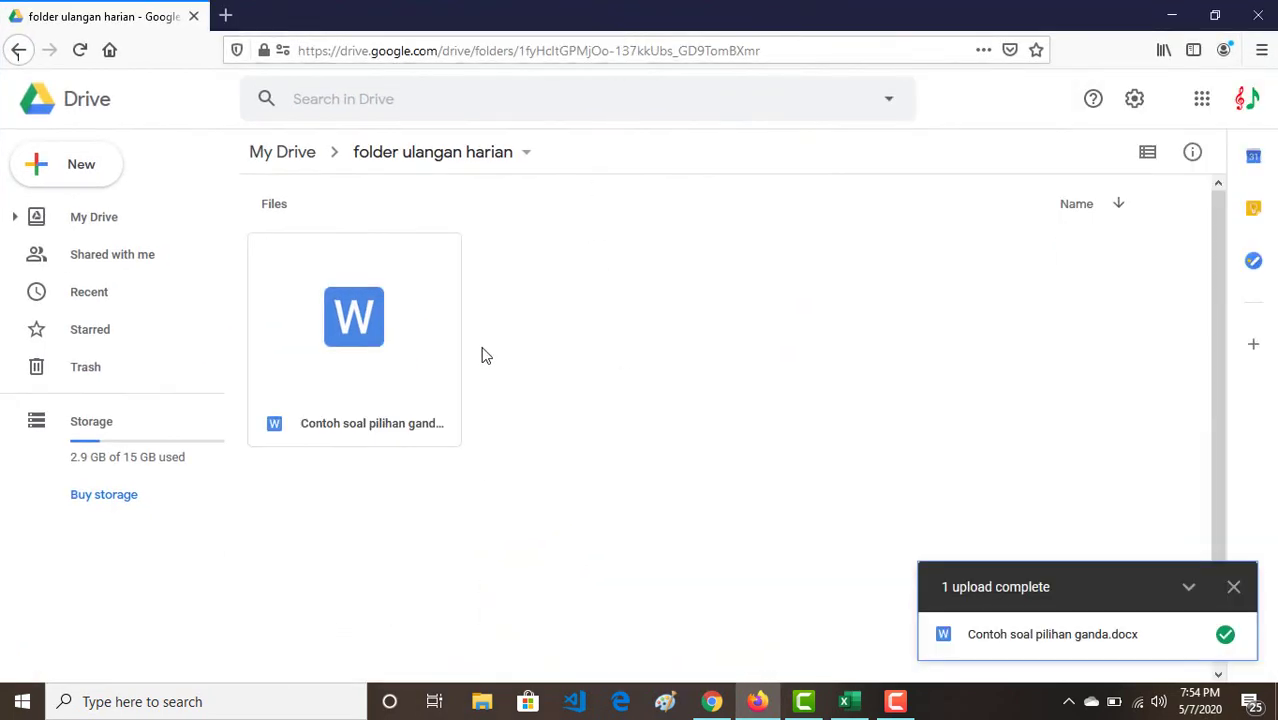
Open the uploaded 'Contoh soal pilihan ganda.docx' with Google Docs
{"action": "right_click", "coordinate": [333, 334]}
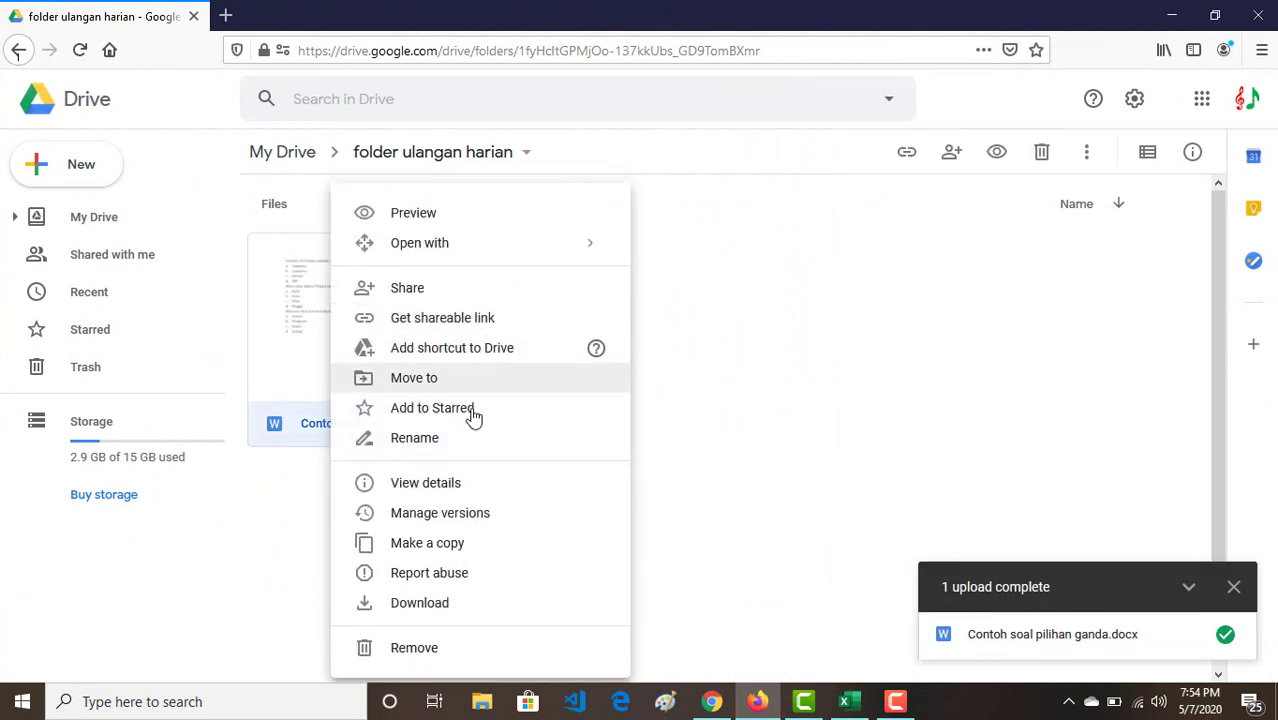
{"action": "mouse_move", "coordinate": [585, 247]}
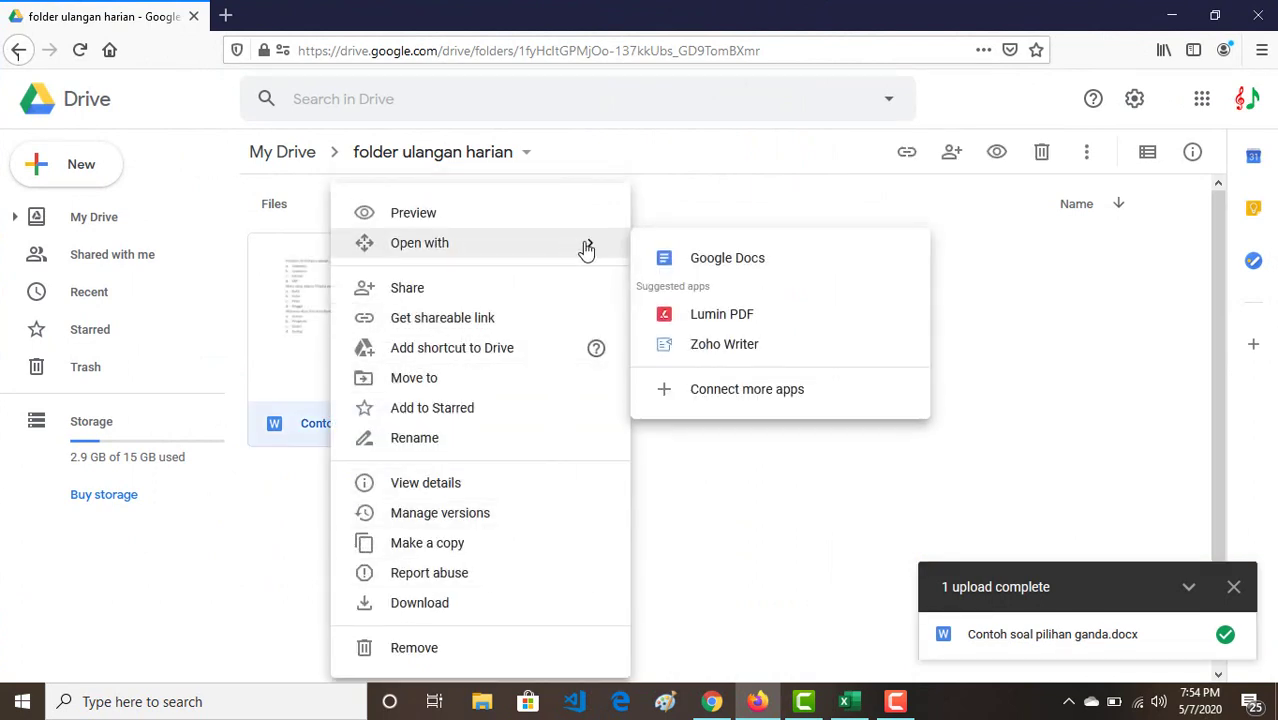
{"action": "left_click", "coordinate": [722, 271]}
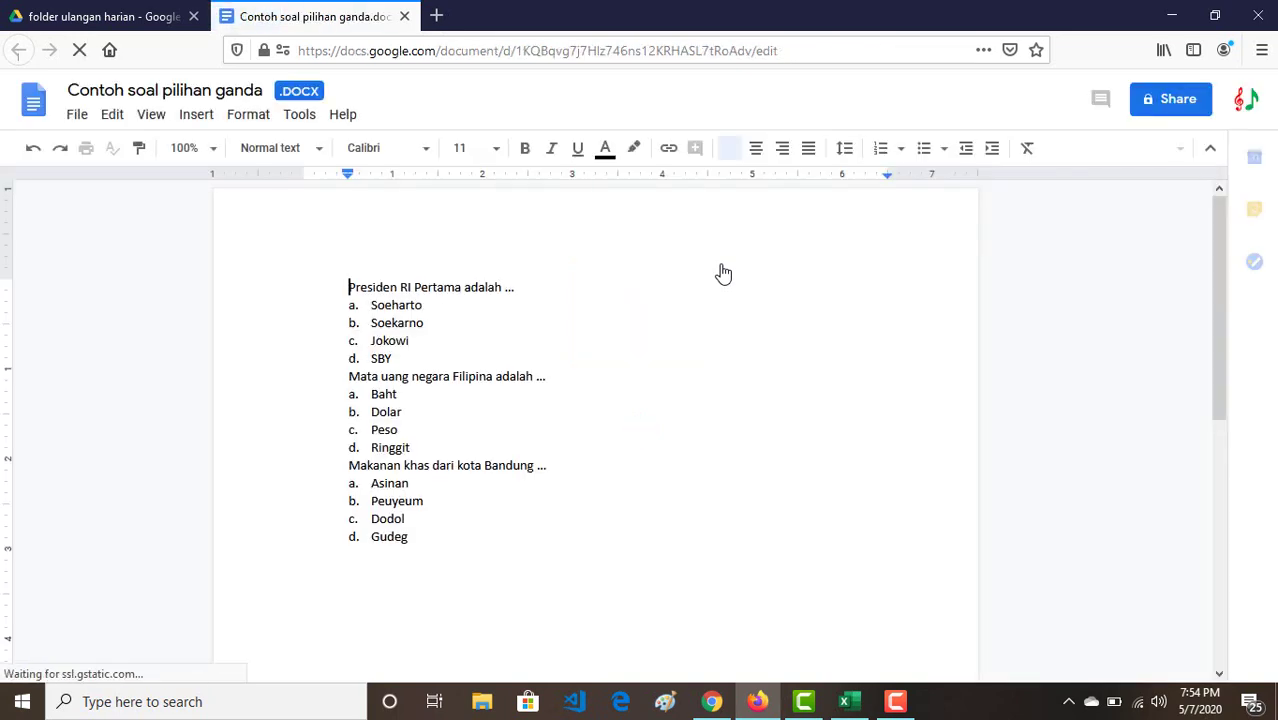
Save 'Contoh soal pilihan ganda' as a Google Docs file and go back to the Drive folder
{"action": "left_click", "coordinate": [77, 120]}
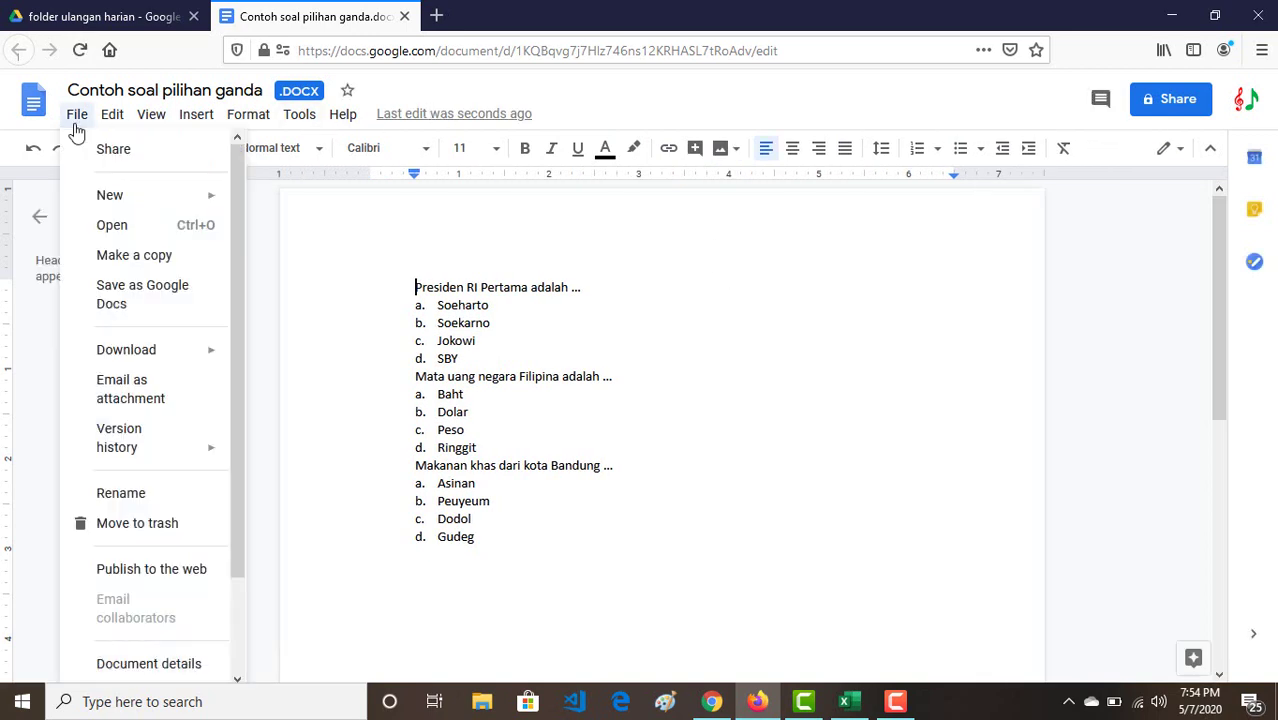
{"action": "left_click", "coordinate": [145, 300]}
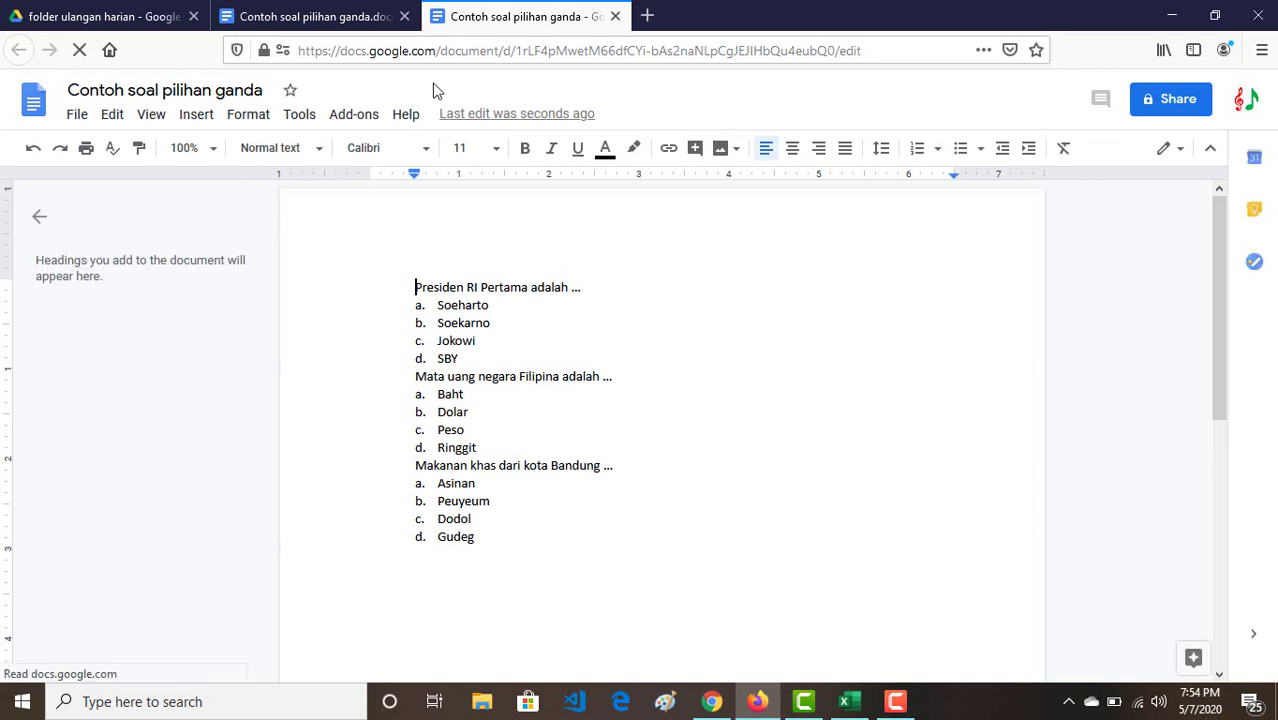
{"action": "left_click", "coordinate": [125, 16]}
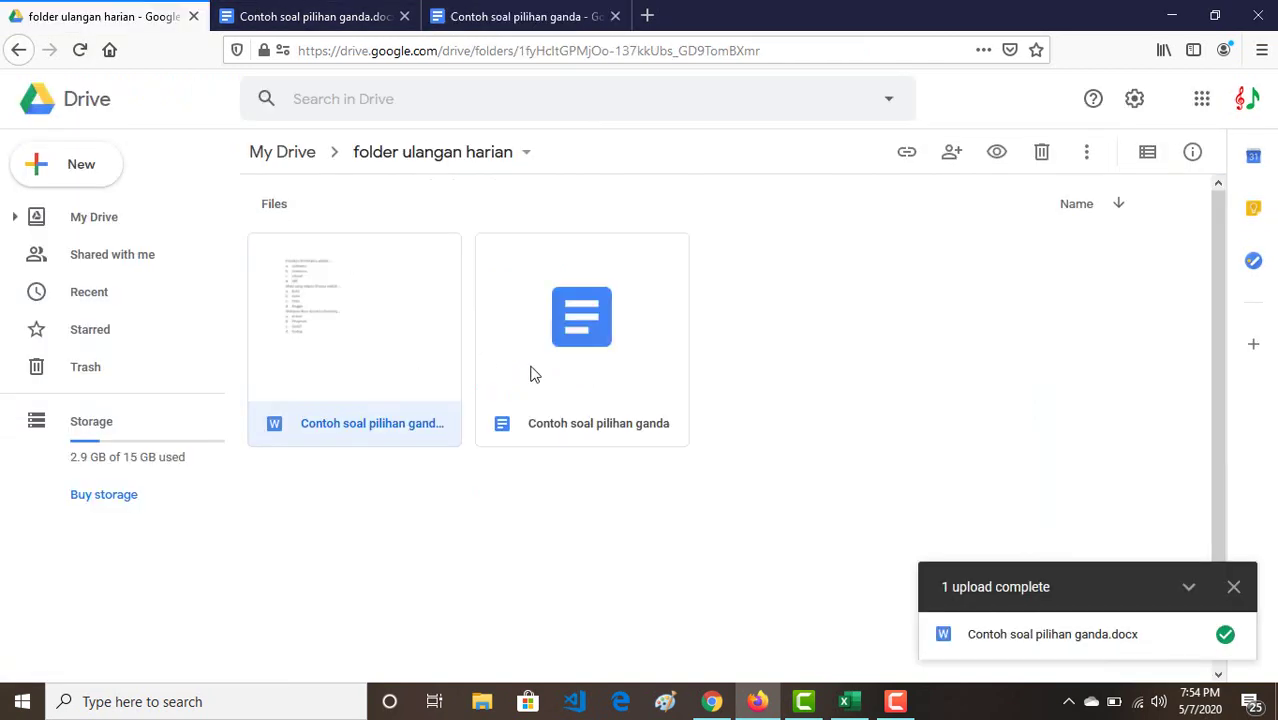
Close both document tabs and remove the original .docx, keeping only the Google Docs version
{"action": "left_click", "coordinate": [352, 404]}
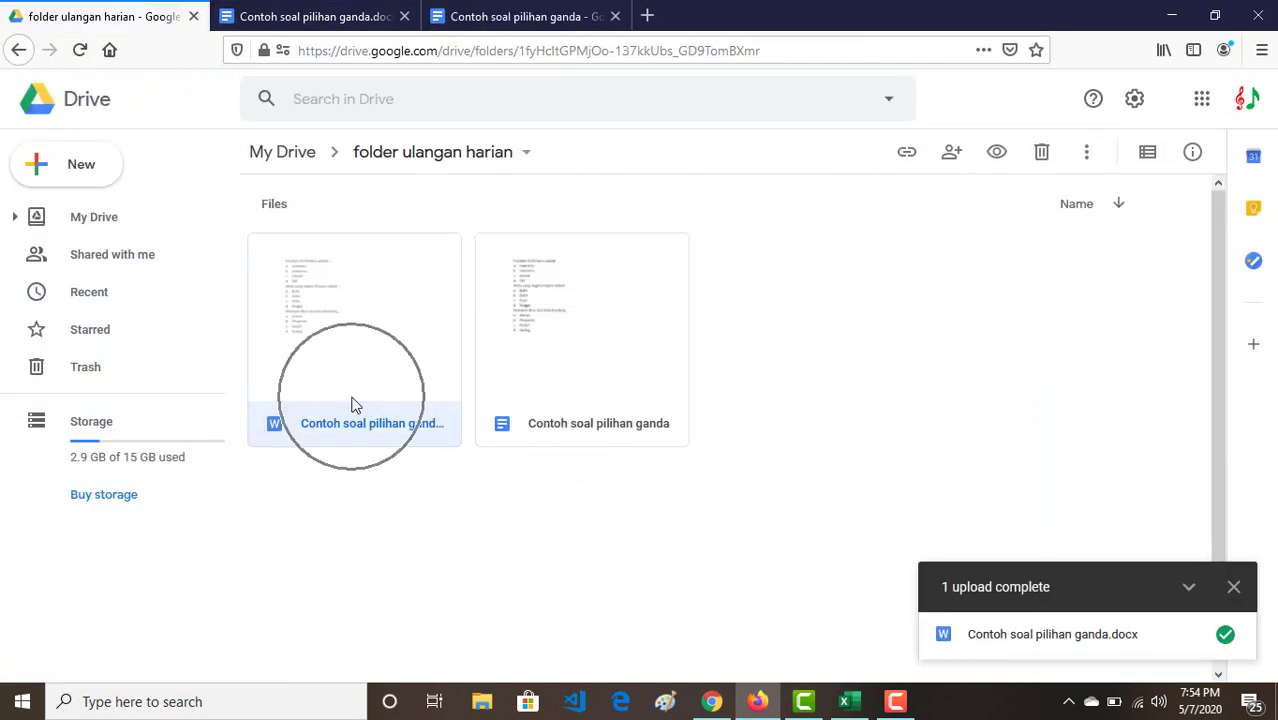
{"action": "left_click", "coordinate": [404, 16]}
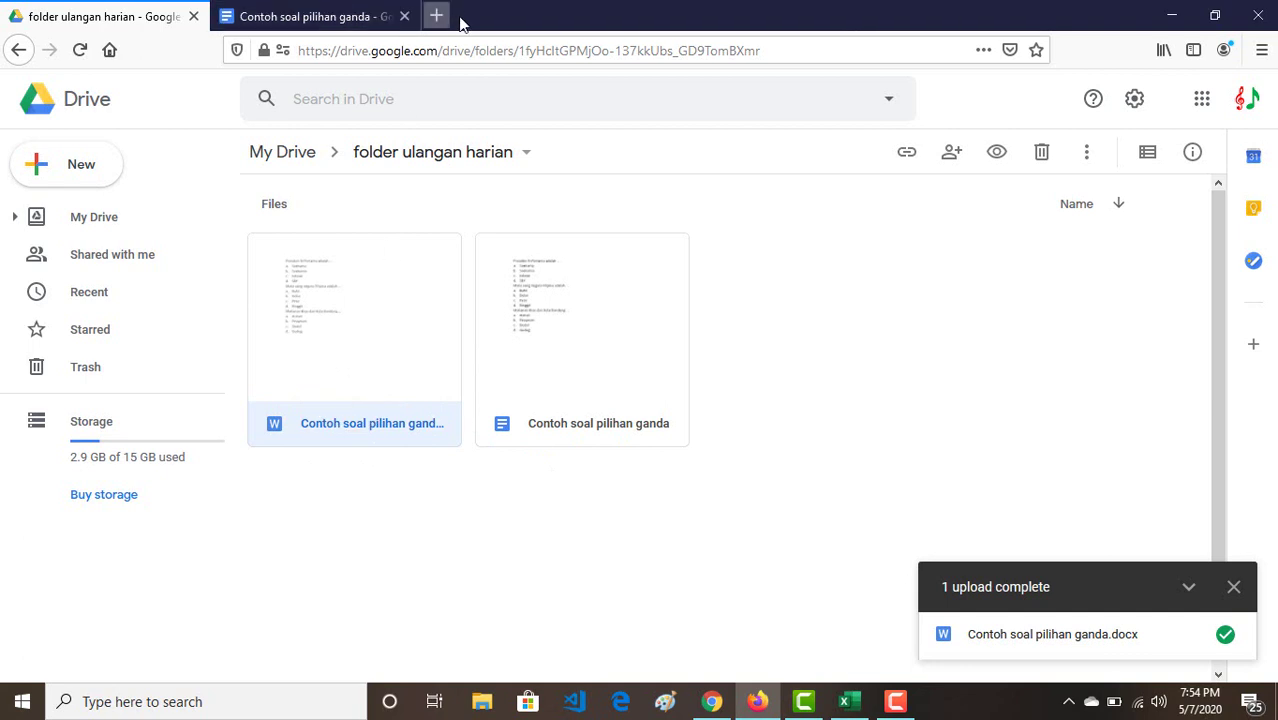
{"action": "left_click", "coordinate": [404, 16]}
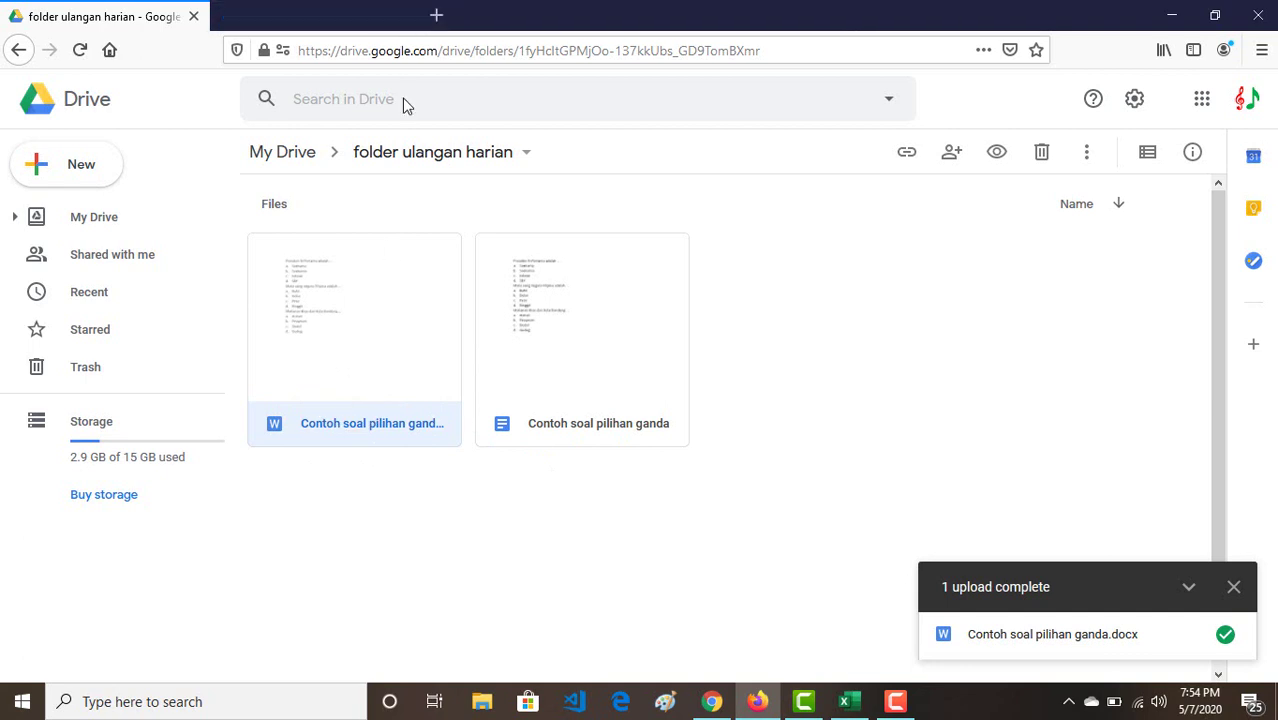
{"action": "right_click", "coordinate": [362, 349]}
{"action": "left_click", "coordinate": [440, 648]}
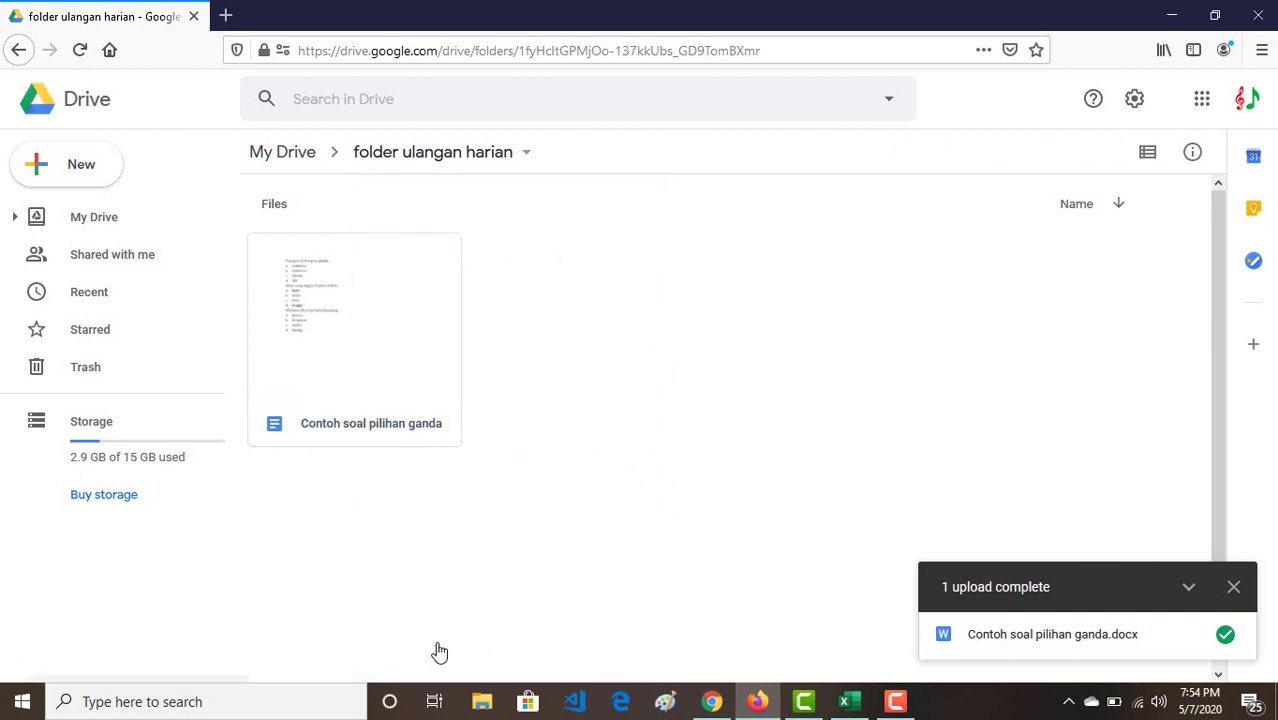
{"action": "left_click", "coordinate": [395, 426]}
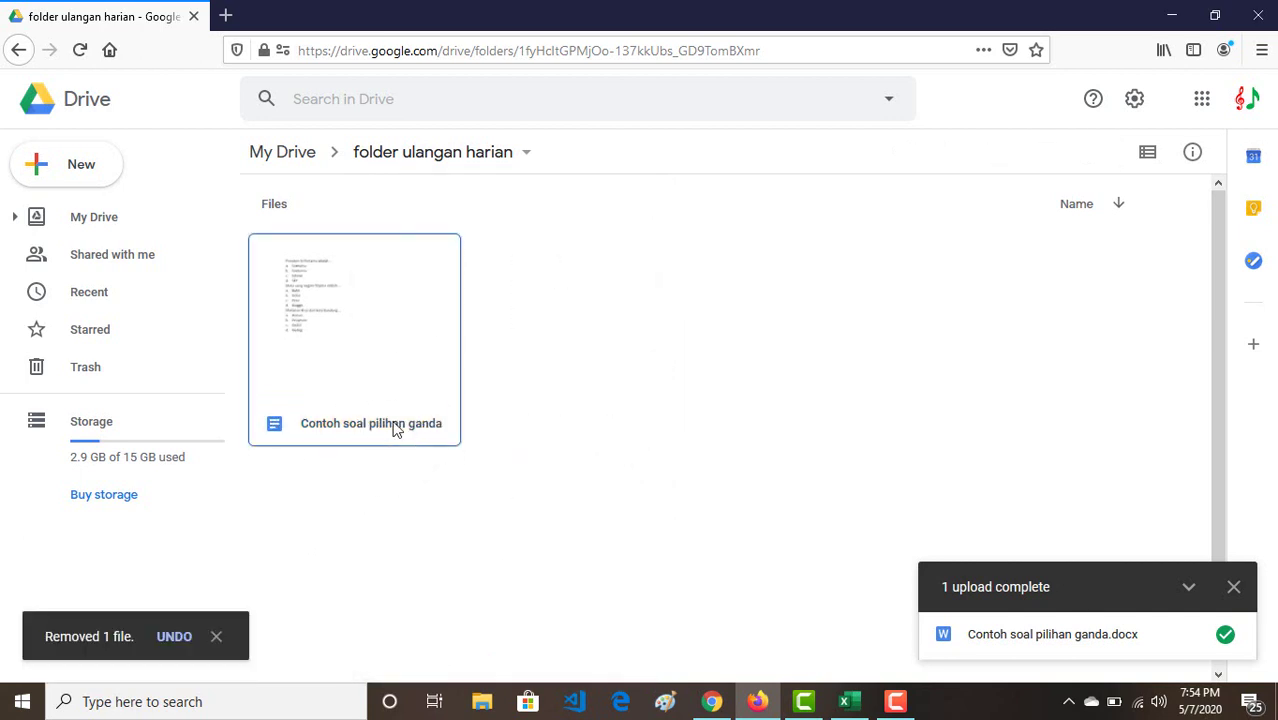
Create a new untitled Google Form from the New > More menu in 'folder ulangan harian'
{"action": "left_click", "coordinate": [47, 167]}
{"action": "left_click", "coordinate": [47, 167]}
{"action": "mouse_move", "coordinate": [260, 391]}
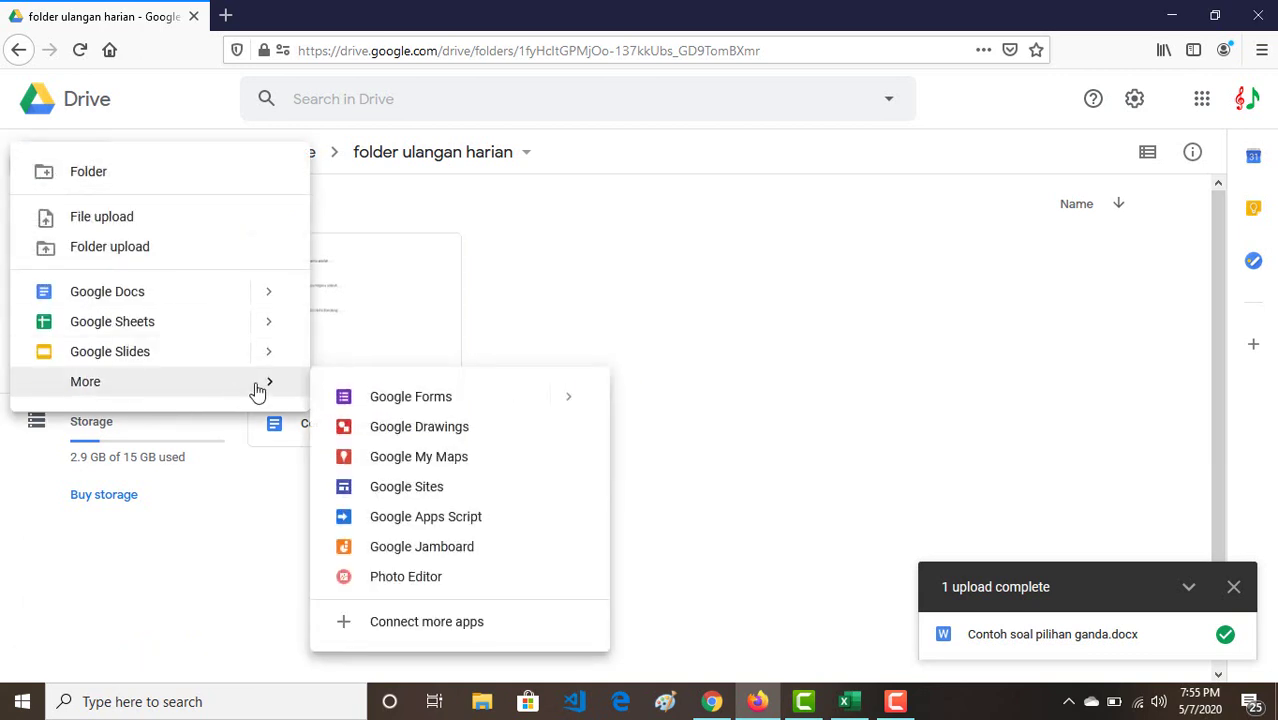
{"action": "left_click", "coordinate": [411, 397]}
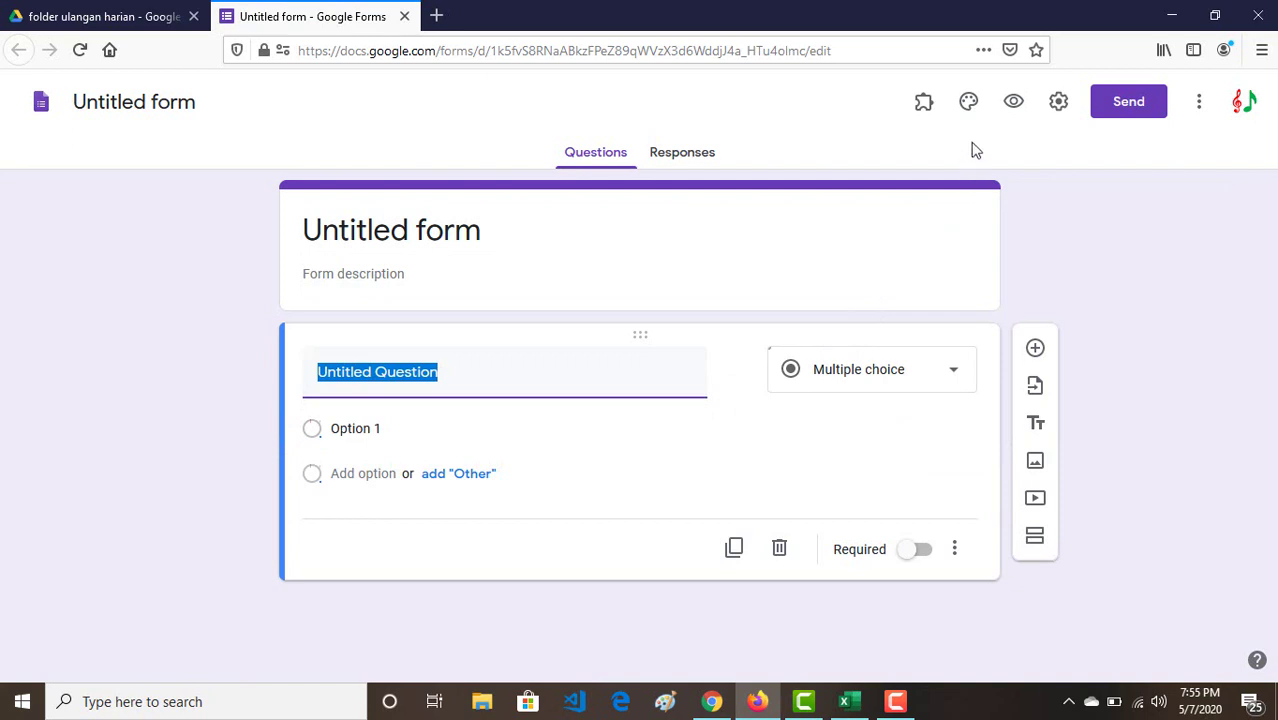
{"action": "left_click", "coordinate": [1199, 112]}
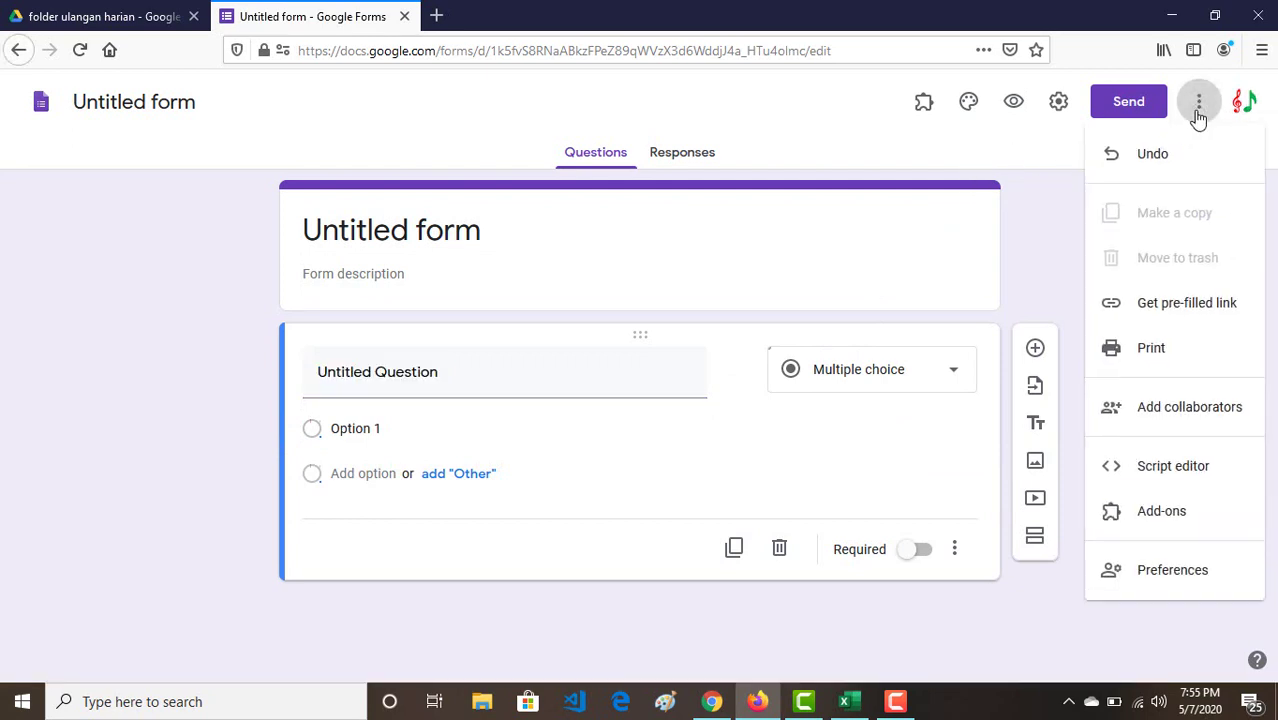
{"action": "left_click", "coordinate": [1145, 521]}
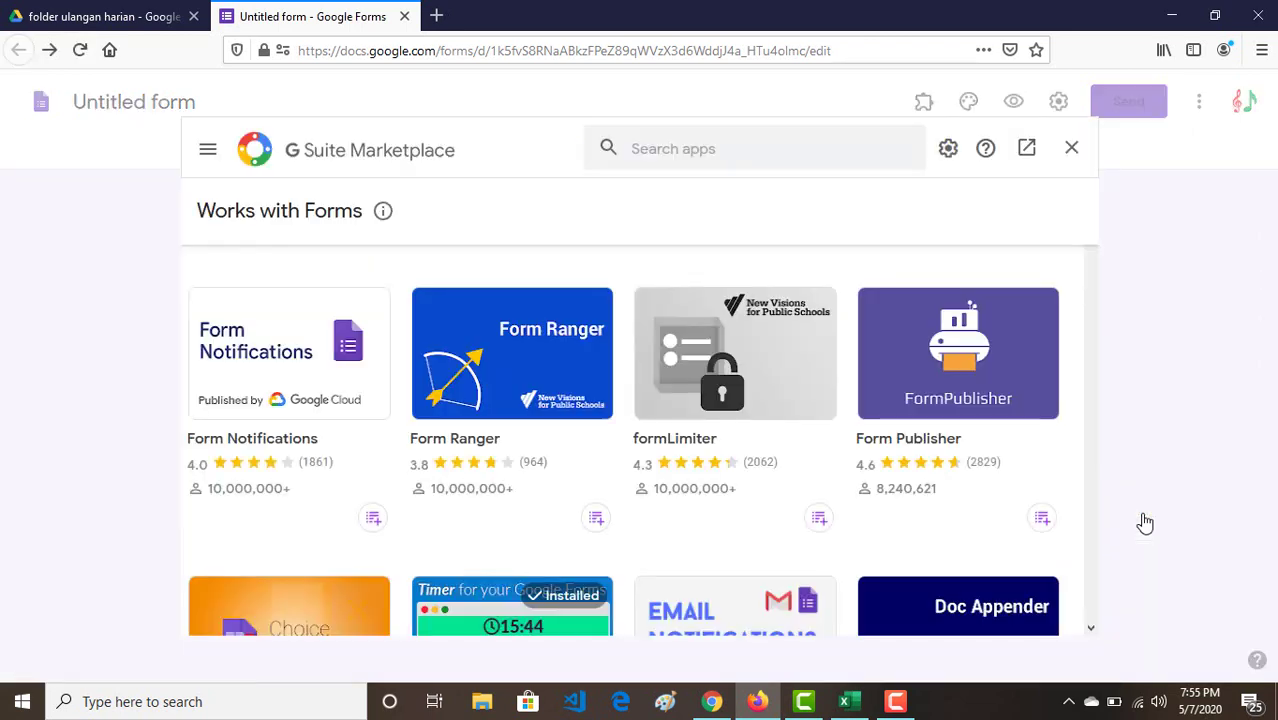
{"action": "left_click", "coordinate": [729, 148]}
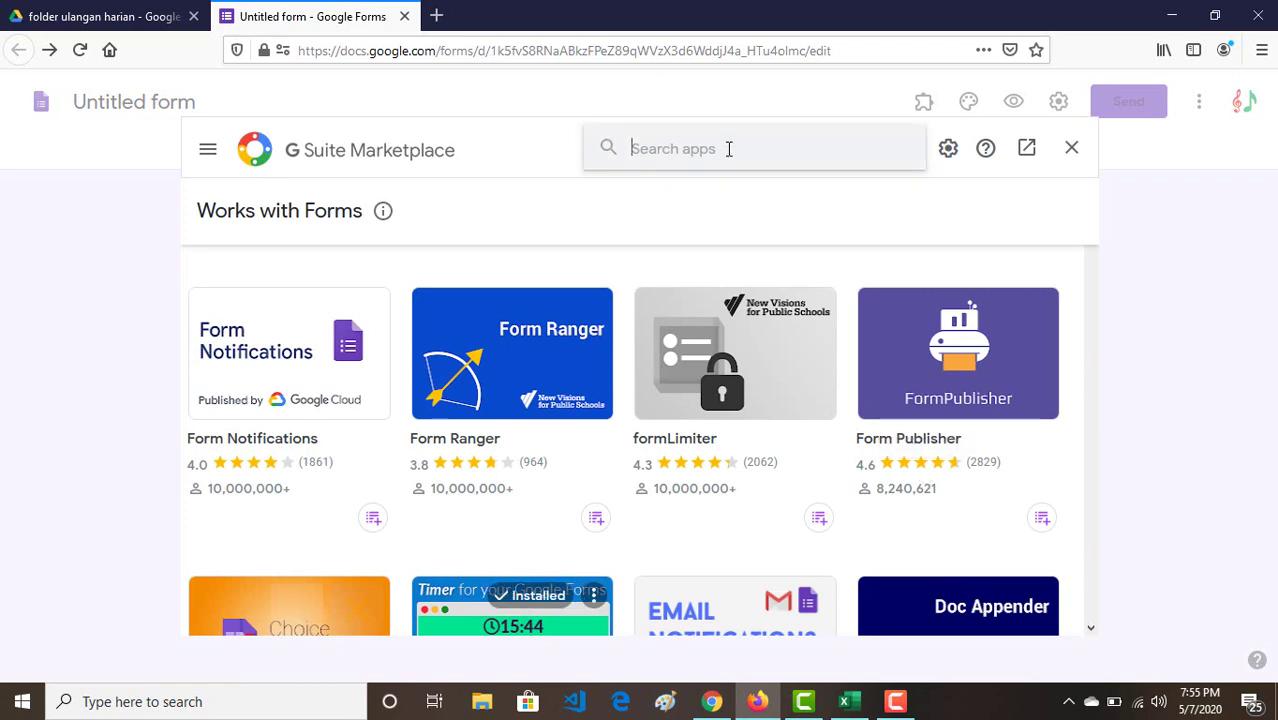
{"action": "type", "text": "bu"}
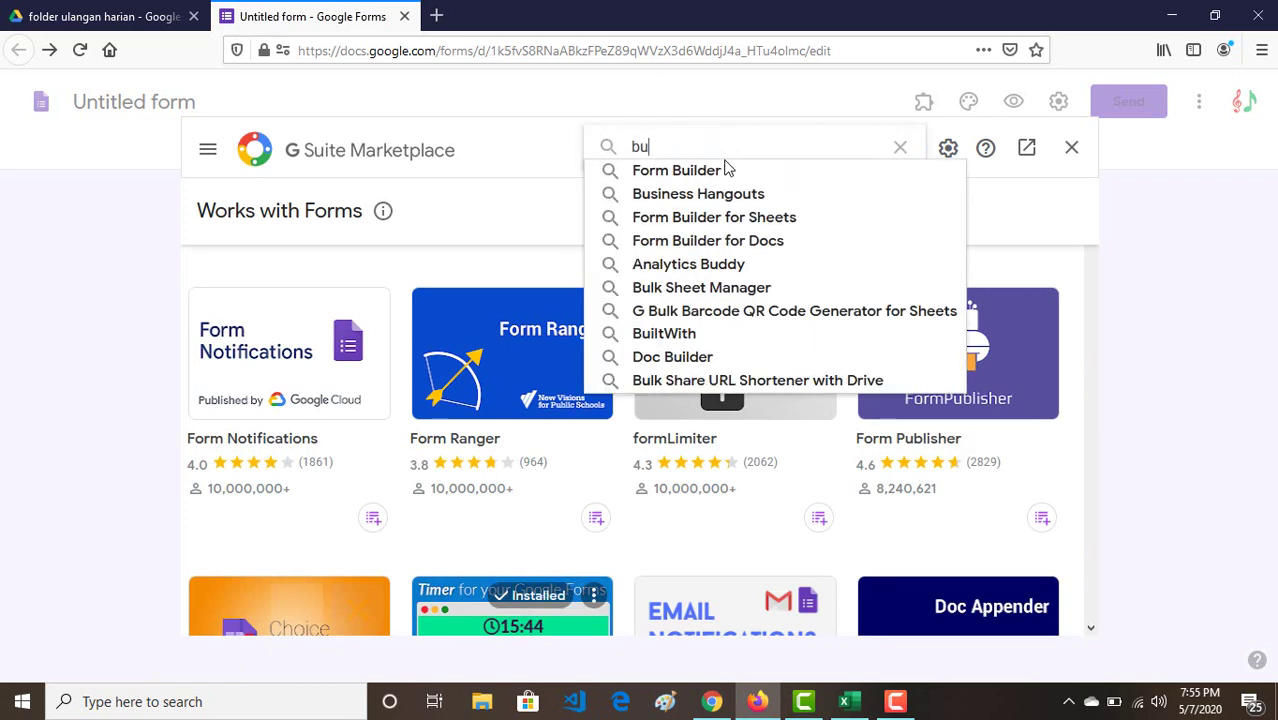
{"action": "left_click", "coordinate": [722, 170]}
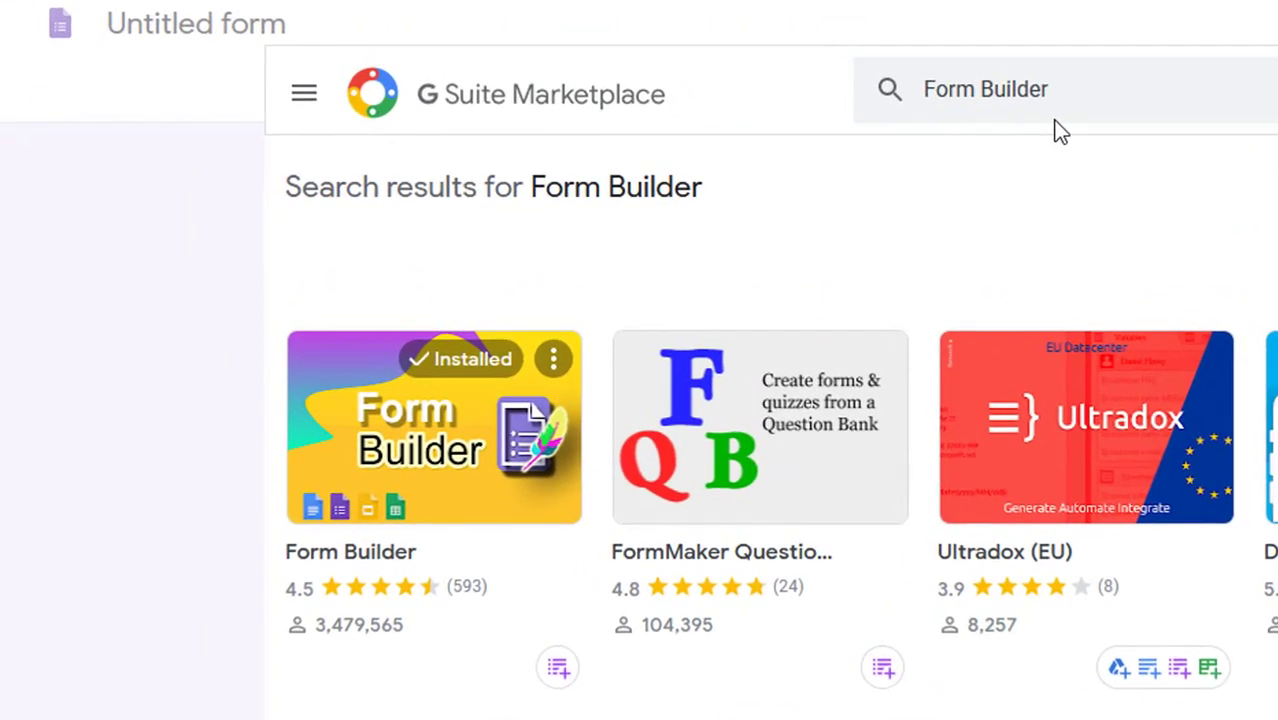
{"action": "left_click", "coordinate": [473, 467]}
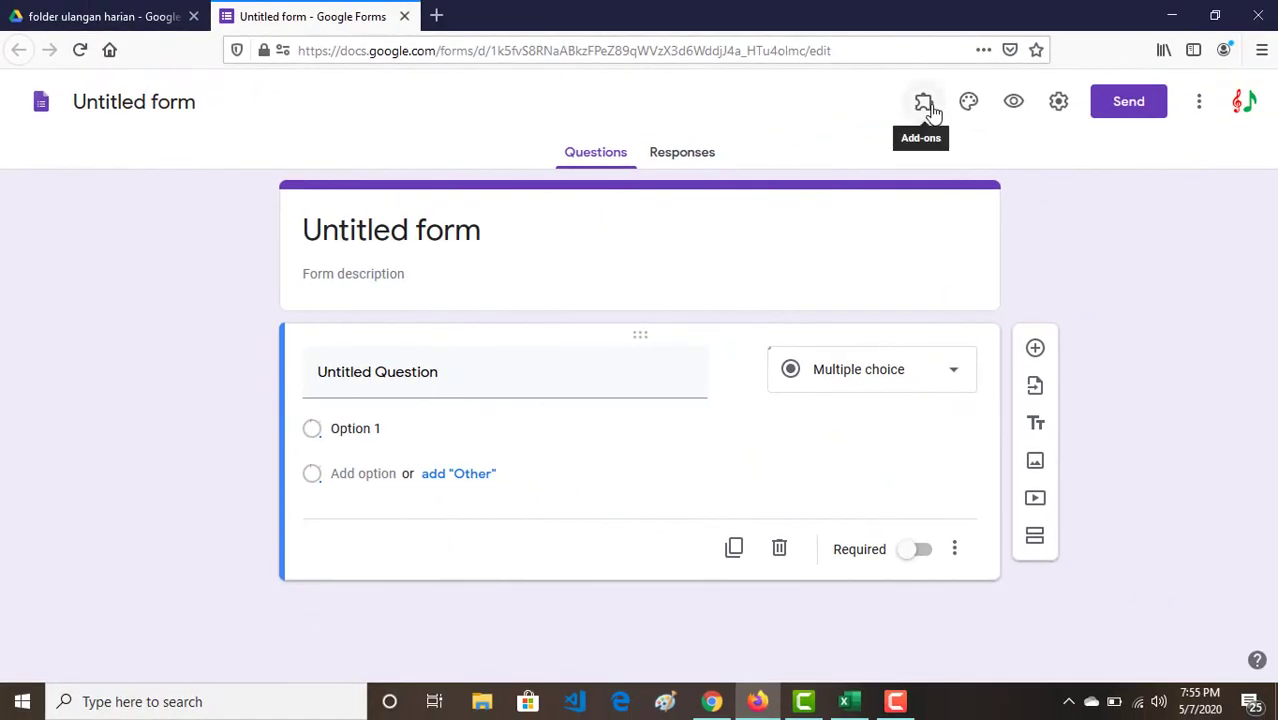
Start the Form Builder add-on, reloading the form once, and pick Google Docs as the import source
{"action": "left_click", "coordinate": [928, 107]}
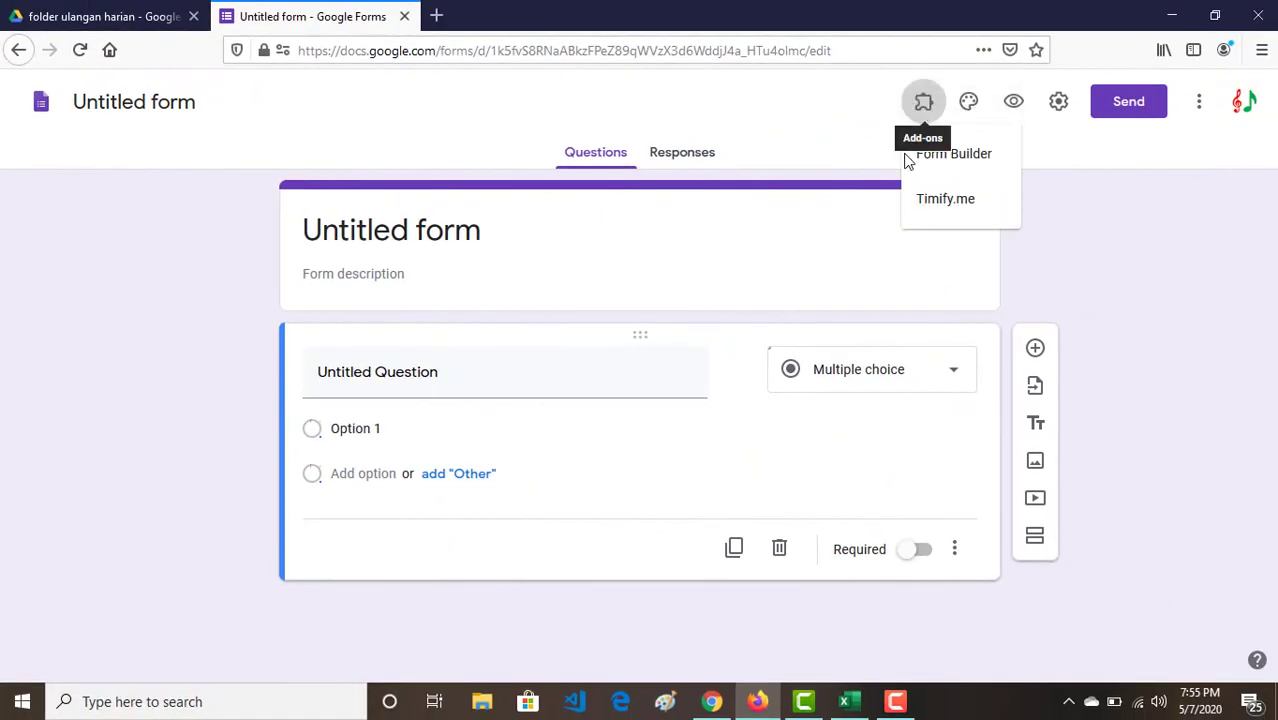
{"action": "left_click", "coordinate": [955, 160]}
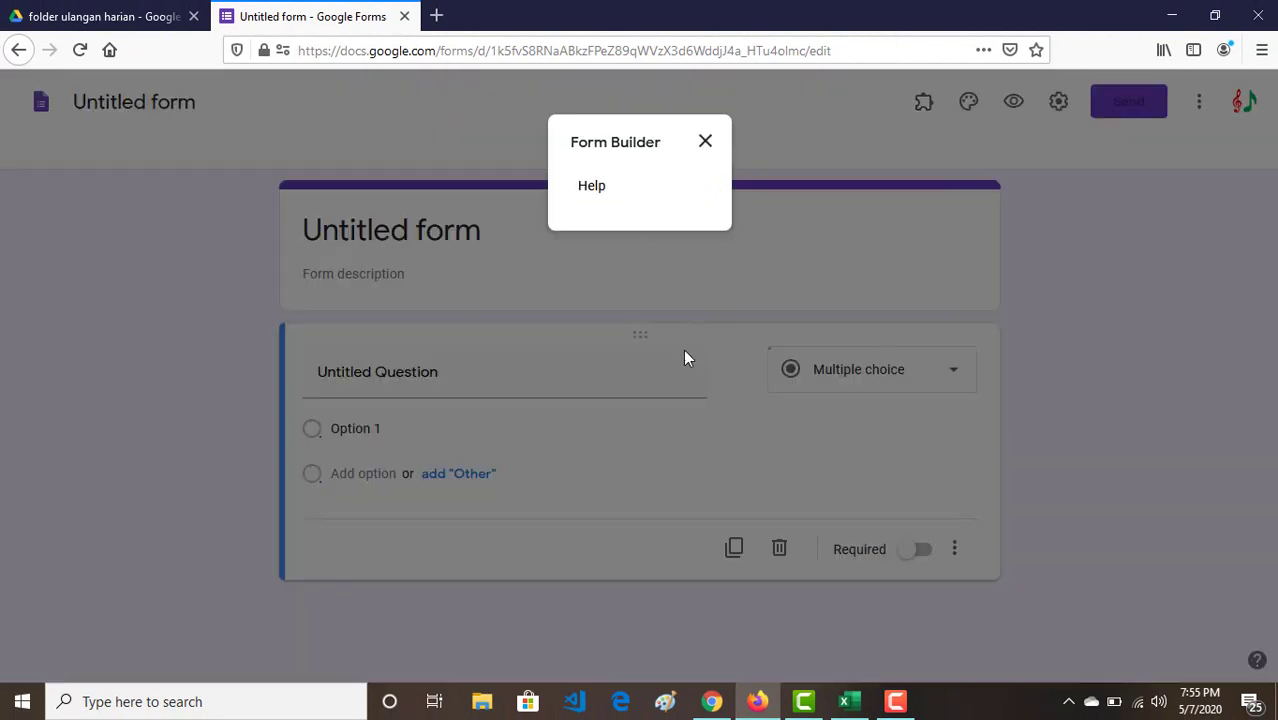
{"action": "left_click", "coordinate": [706, 143]}
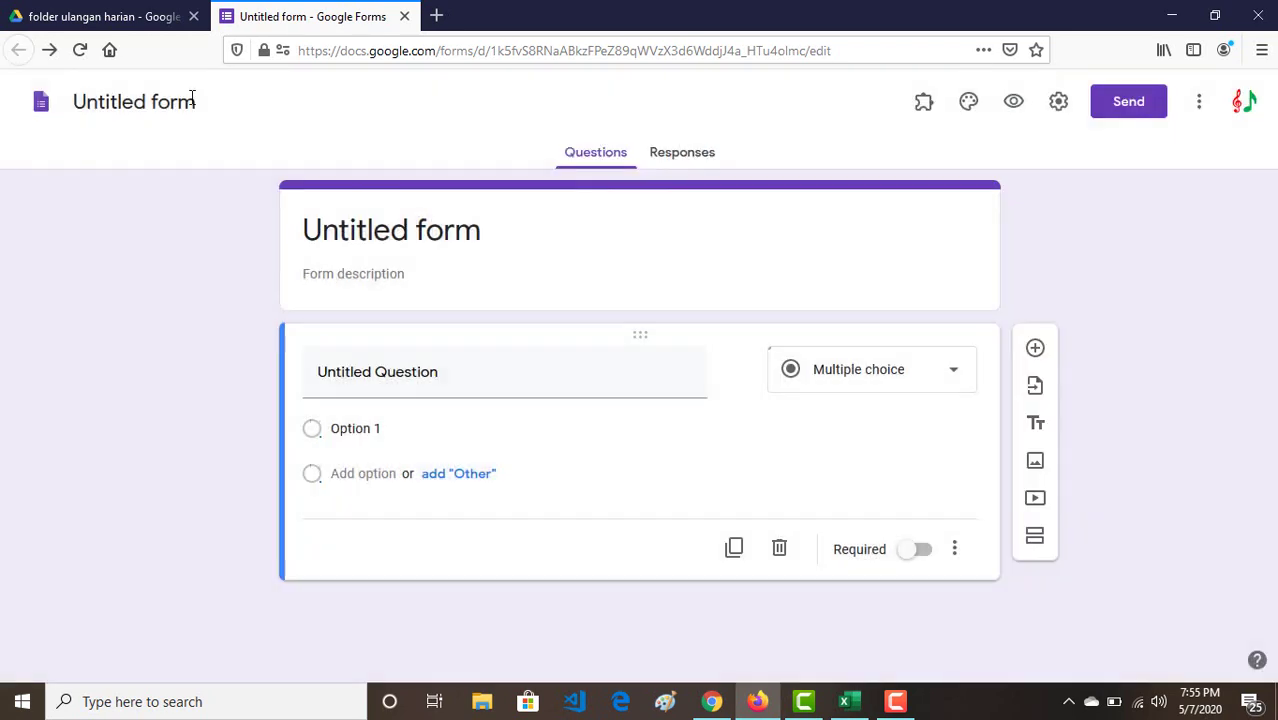
{"action": "left_click", "coordinate": [81, 52]}
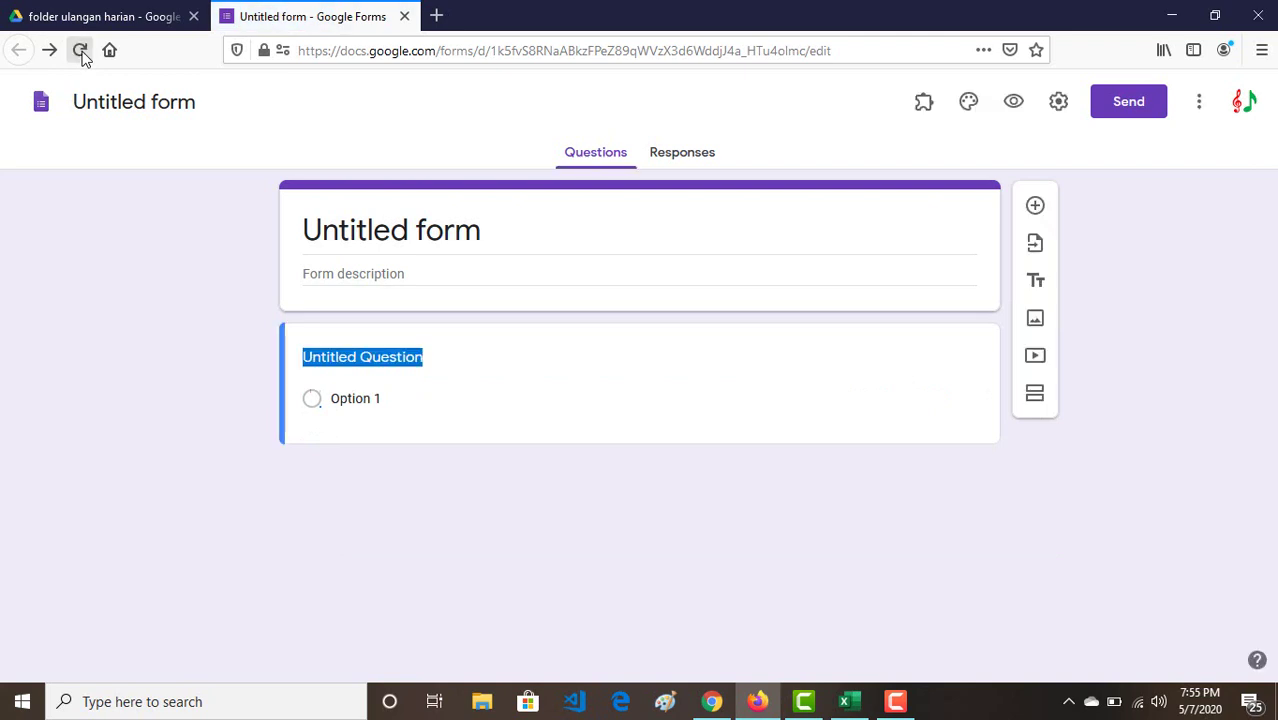
{"action": "left_click", "coordinate": [927, 123]}
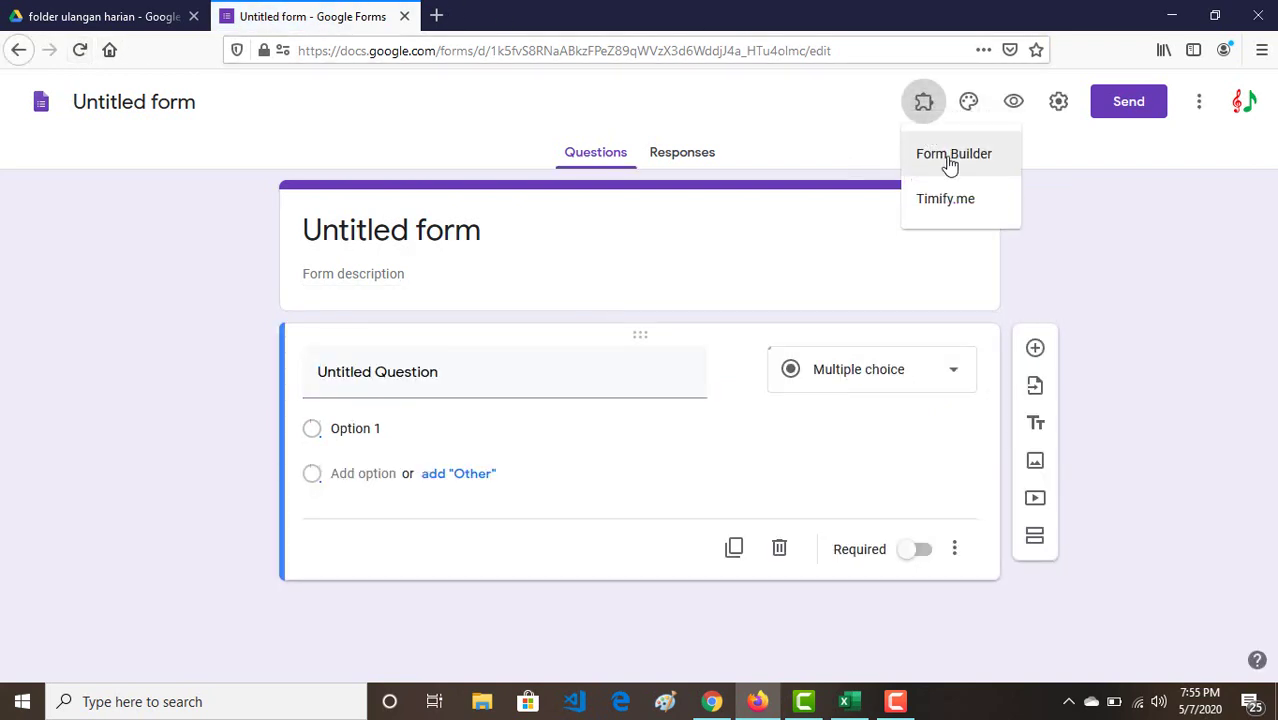
{"action": "left_click", "coordinate": [949, 162]}
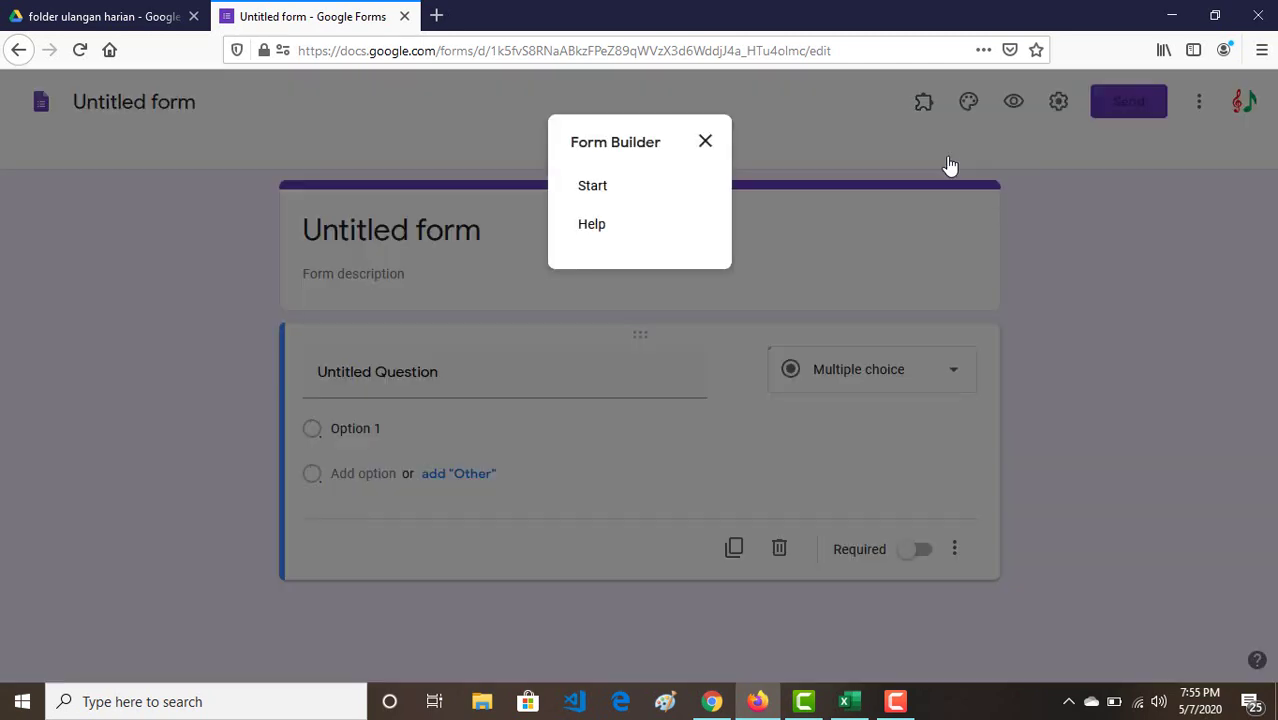
{"action": "left_click", "coordinate": [619, 193]}
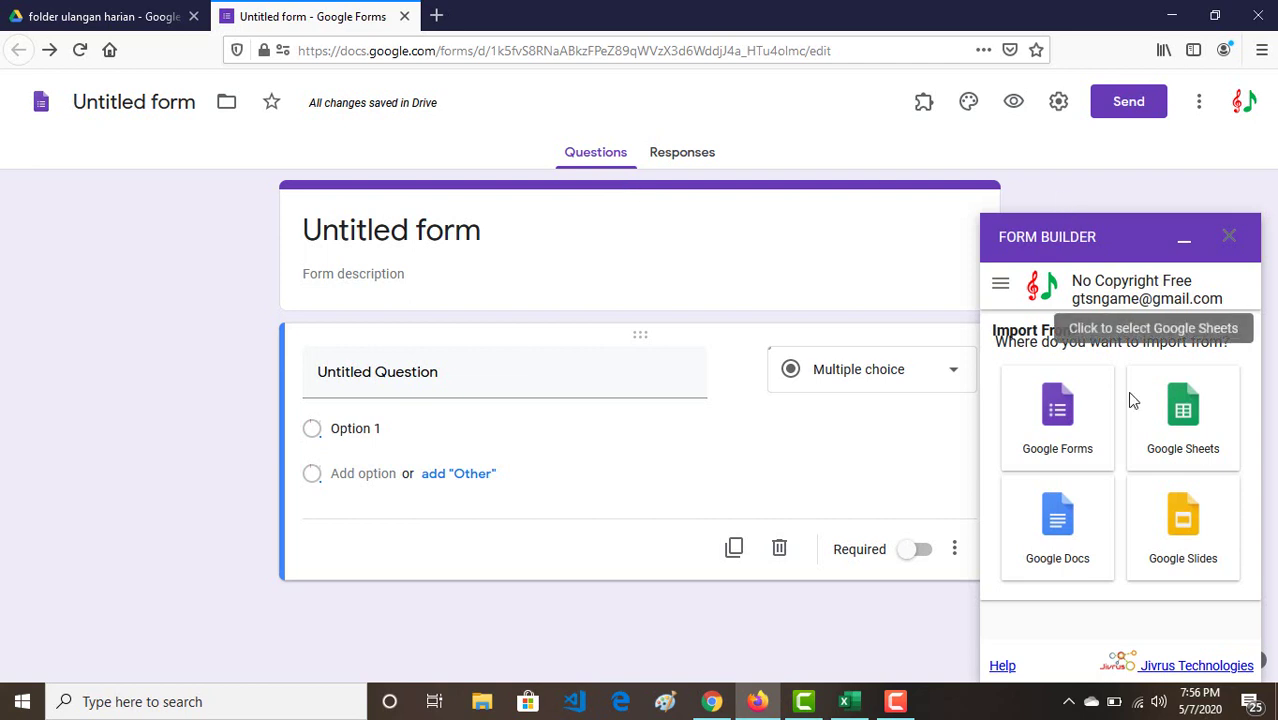
{"action": "left_click", "coordinate": [1078, 547]}
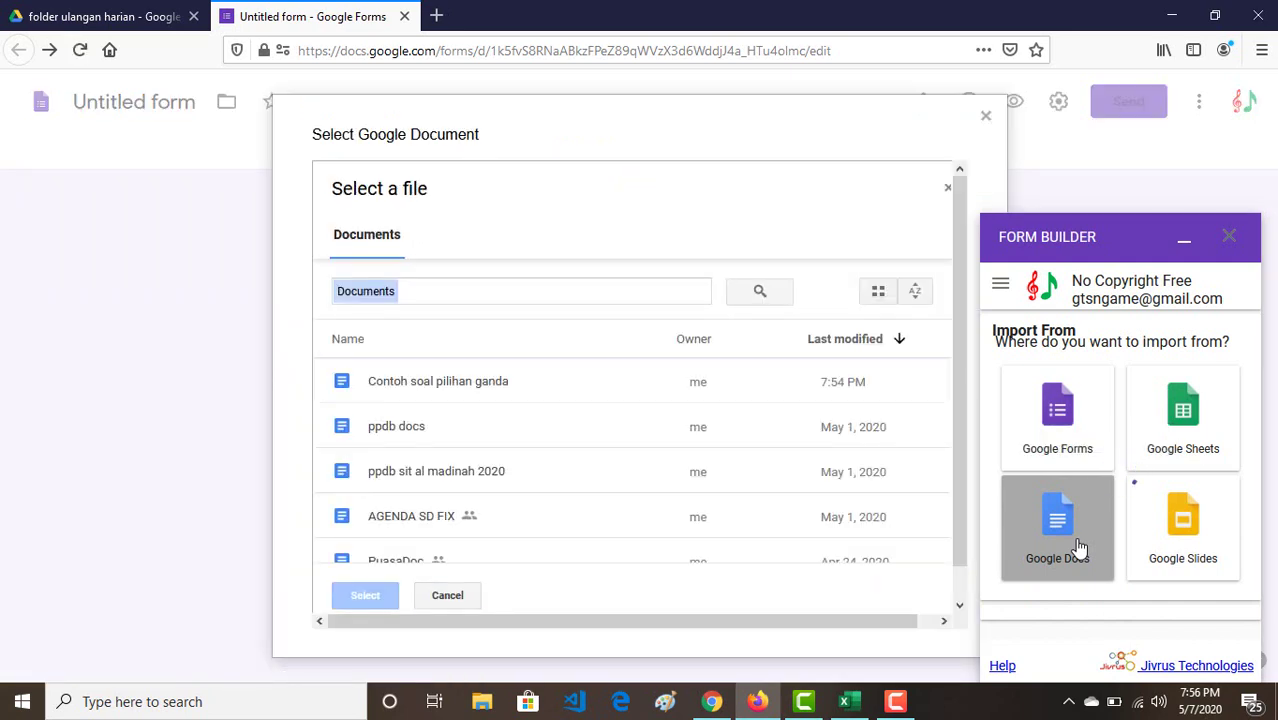
Select the 'Contoh soal pilihan ganda' document in Form Builder and bring its three questions into view
{"action": "left_click", "coordinate": [461, 393]}
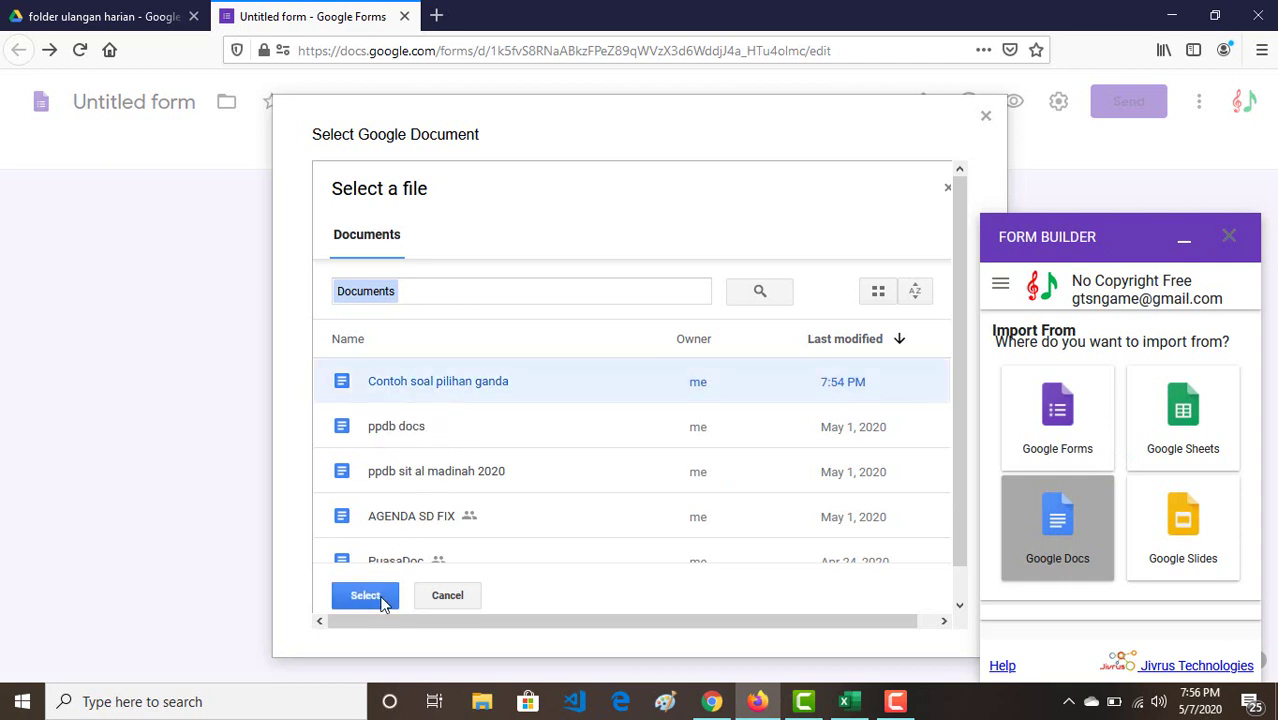
{"action": "left_click", "coordinate": [380, 602]}
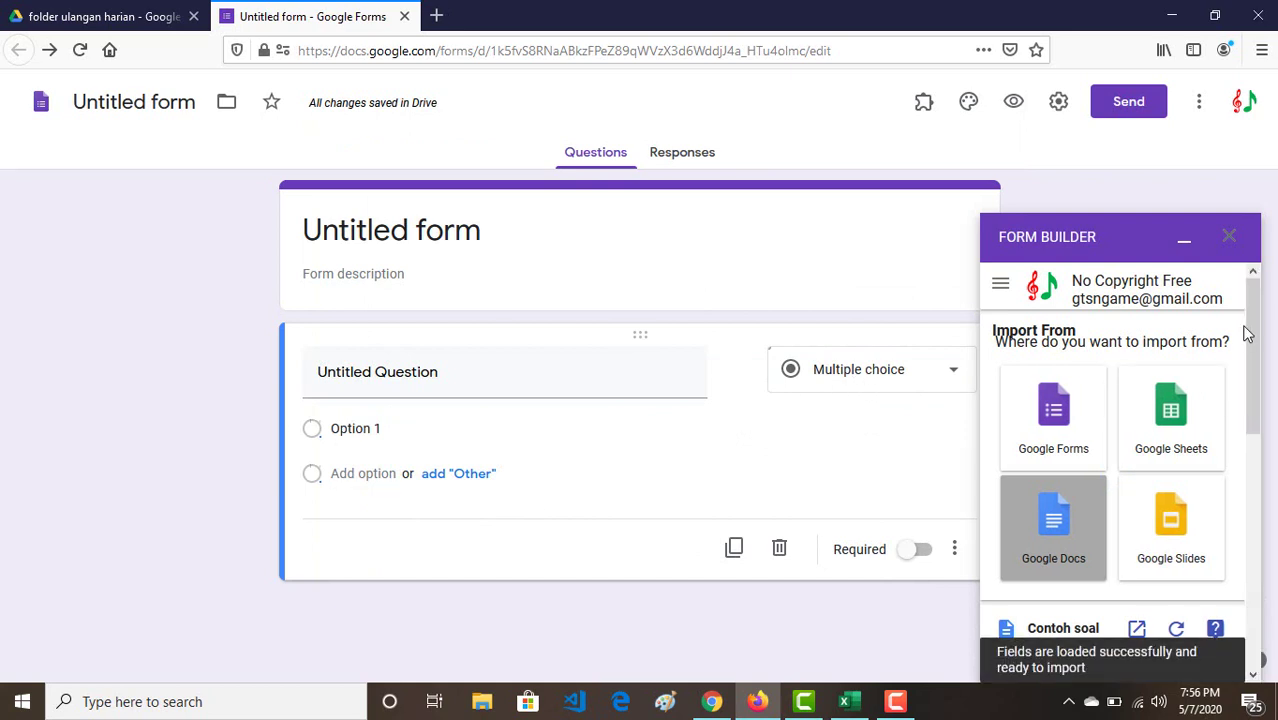
{"action": "left_click", "coordinate": [1255, 462]}
{"action": "mouse_move", "coordinate": [1257, 462]}
{"action": "left_mouse_down"}
{"action": "mouse_move", "coordinate": [1247, 536]}
{"action": "mouse_move", "coordinate": [1244, 486]}
{"action": "left_mouse_up"}
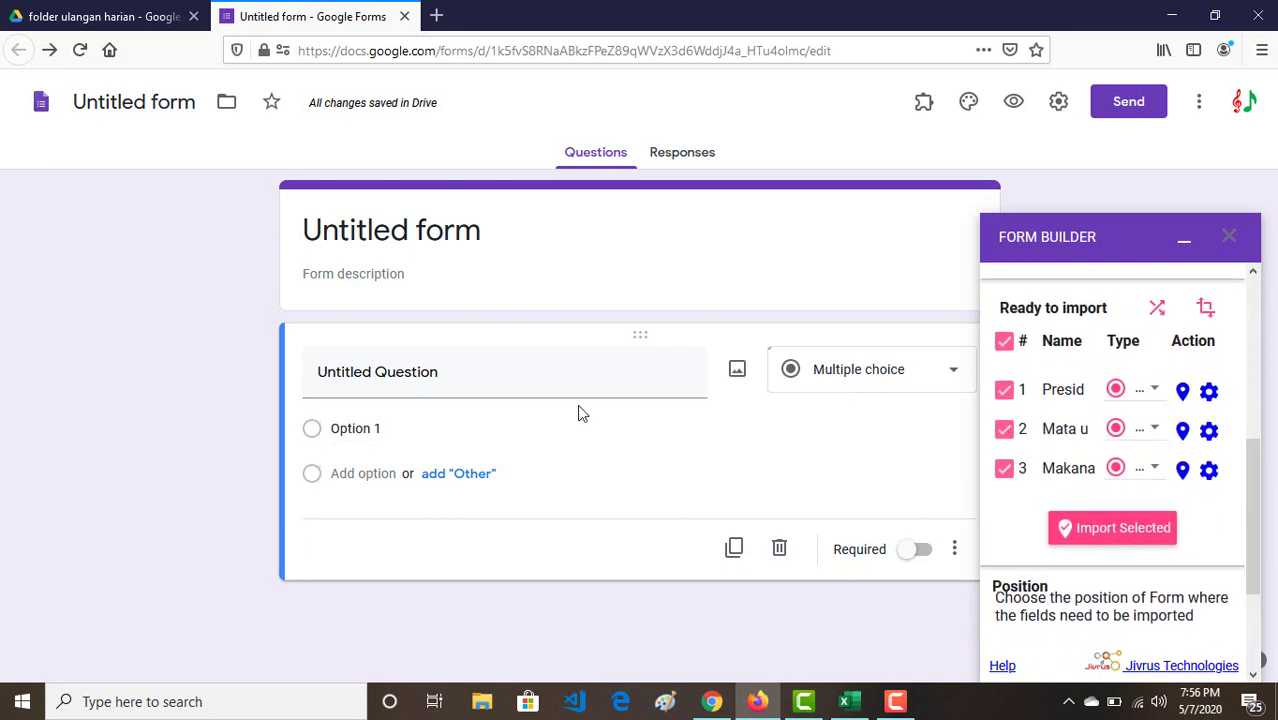
Delete the empty Untitled Question and import all three selected questions through Form Builder
{"action": "left_click", "coordinate": [541, 375]}
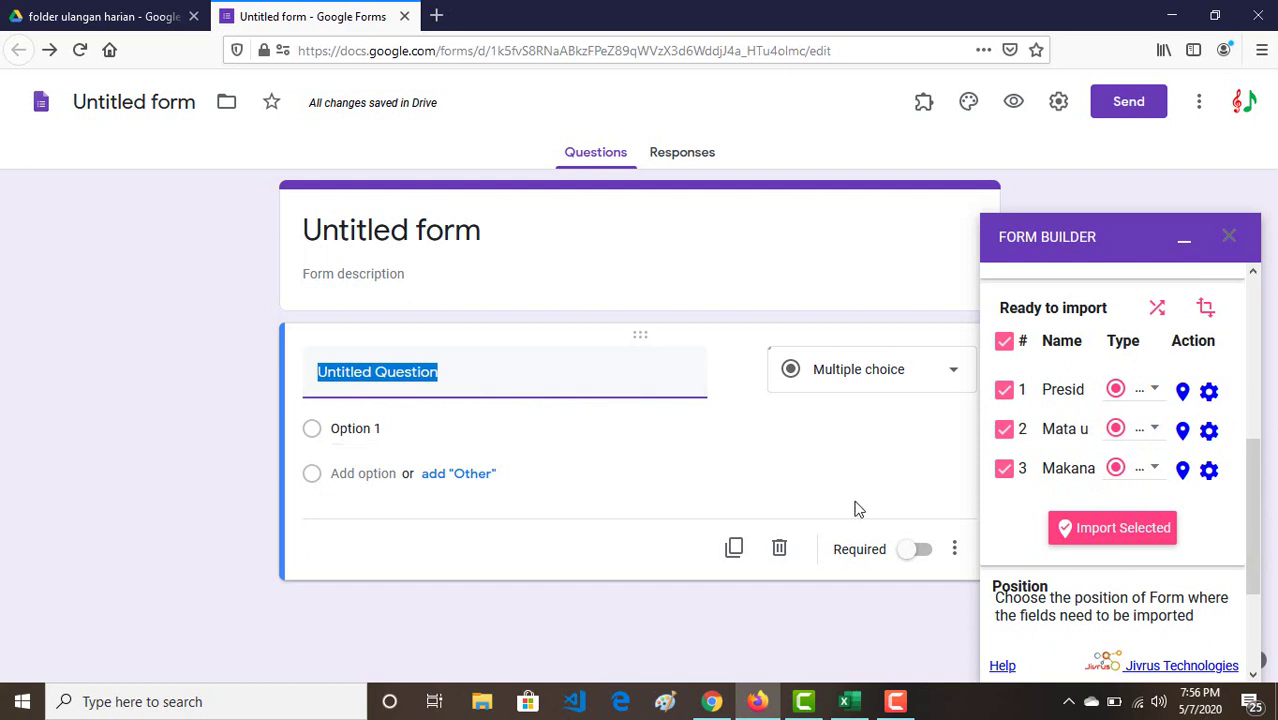
{"action": "left_click", "coordinate": [780, 550]}
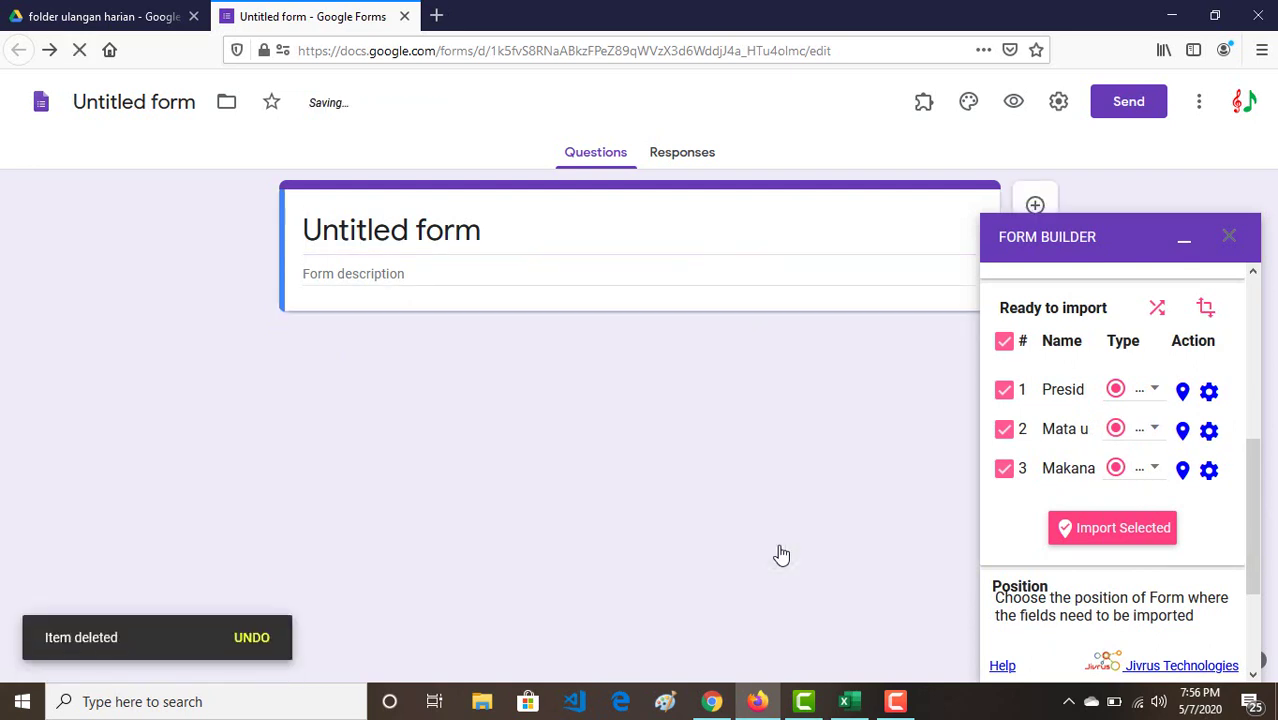
{"action": "left_click", "coordinate": [1005, 343]}
{"action": "left_click", "coordinate": [1005, 343]}
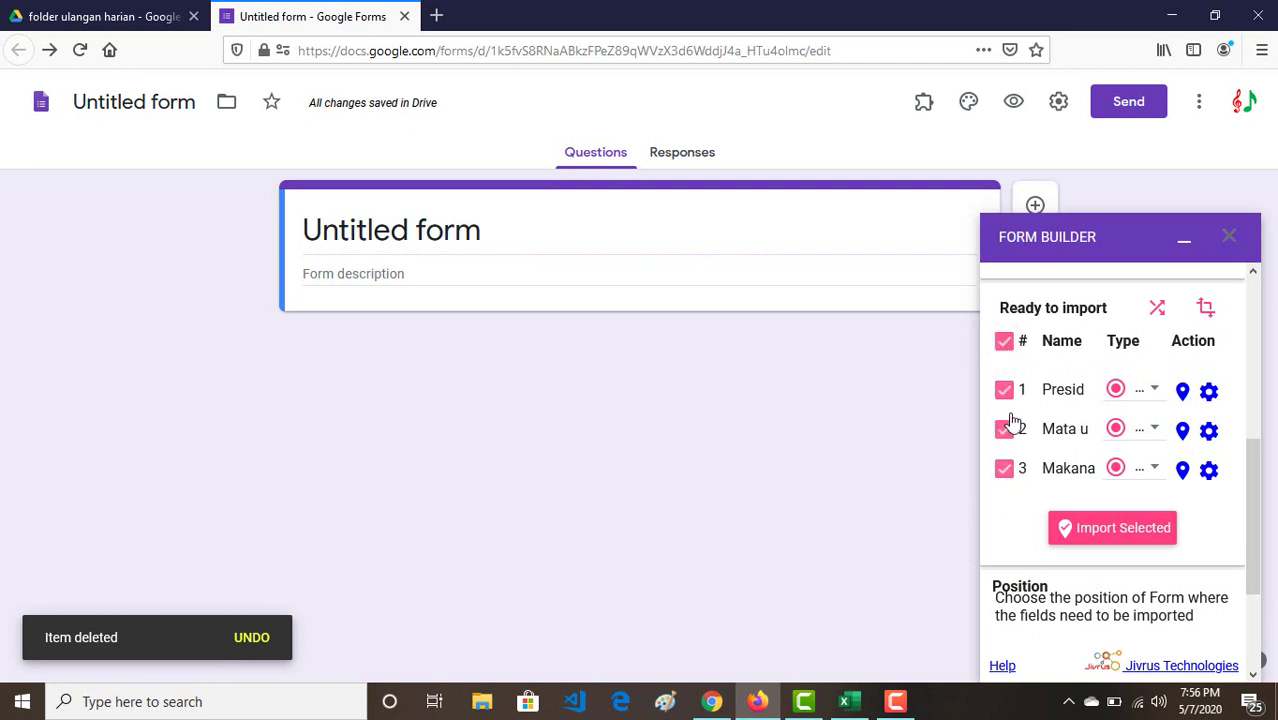
{"action": "left_click", "coordinate": [1106, 538]}
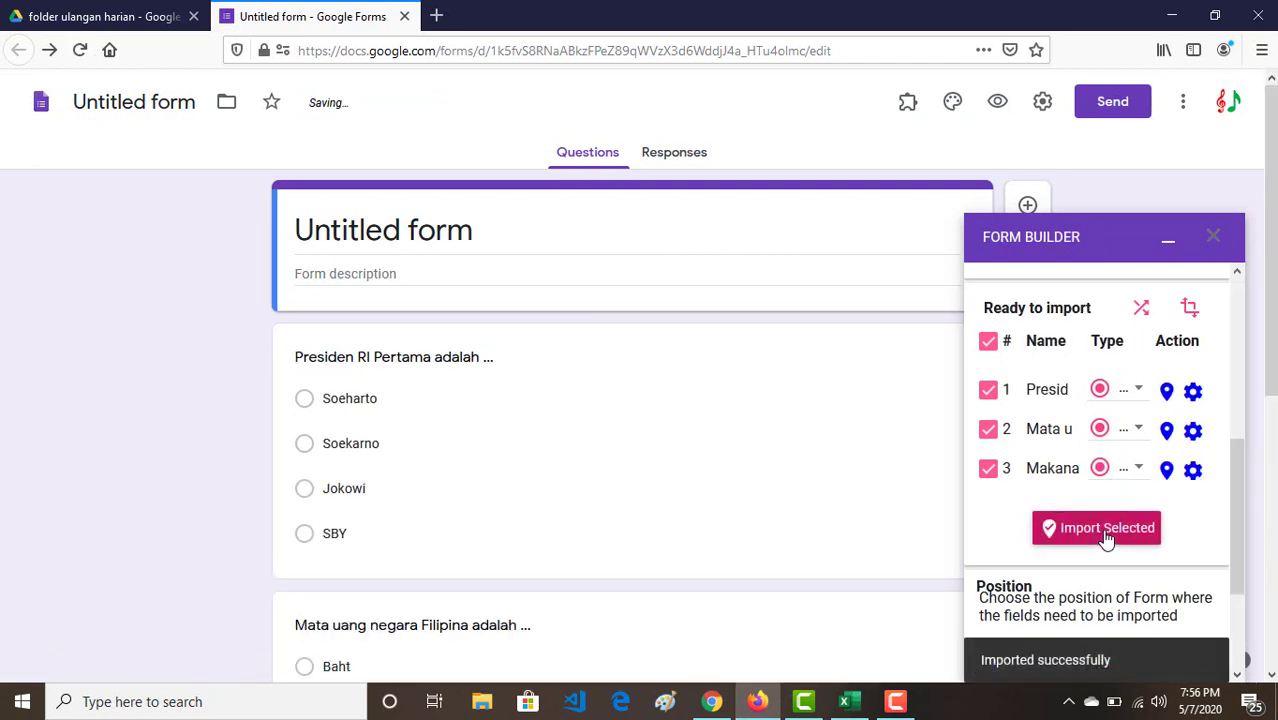
{"action": "left_click", "coordinate": [1167, 241]}
{"action": "left_click", "coordinate": [433, 249]}
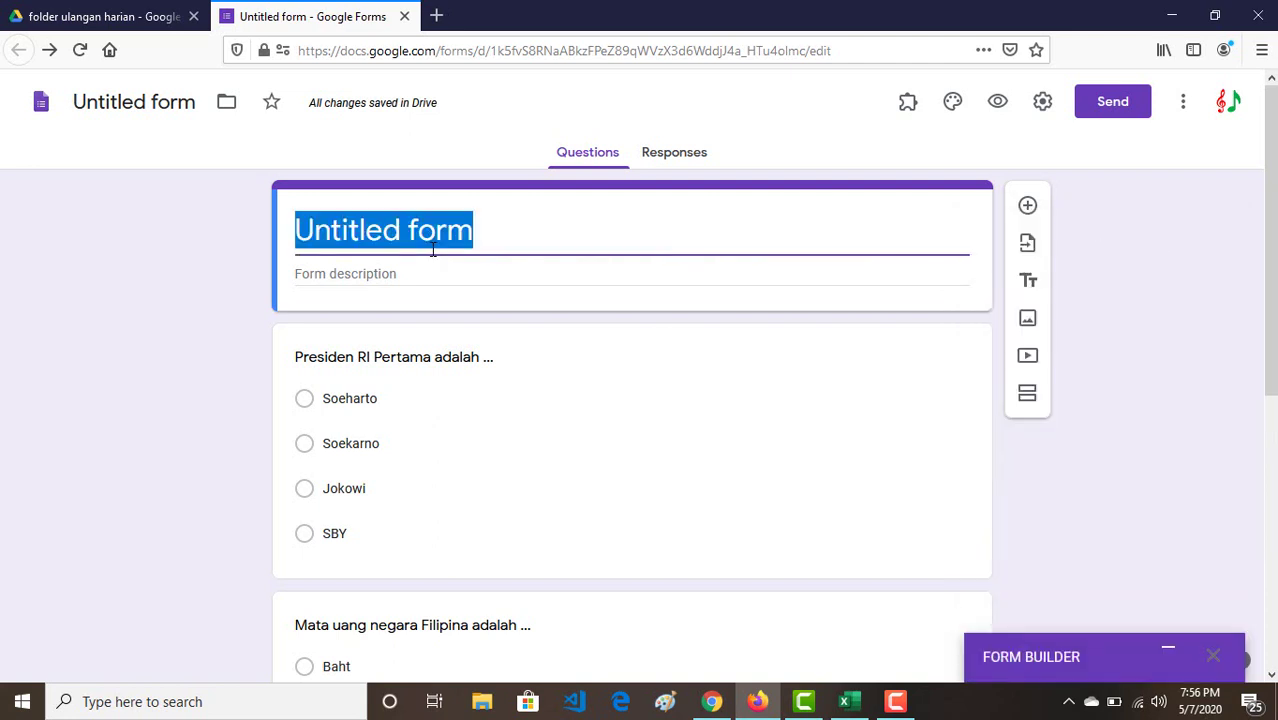
Title the form 'Ulangan Harian IPS Kelas 5' and bring up its settings
{"action": "type", "text": "Ulanga"}
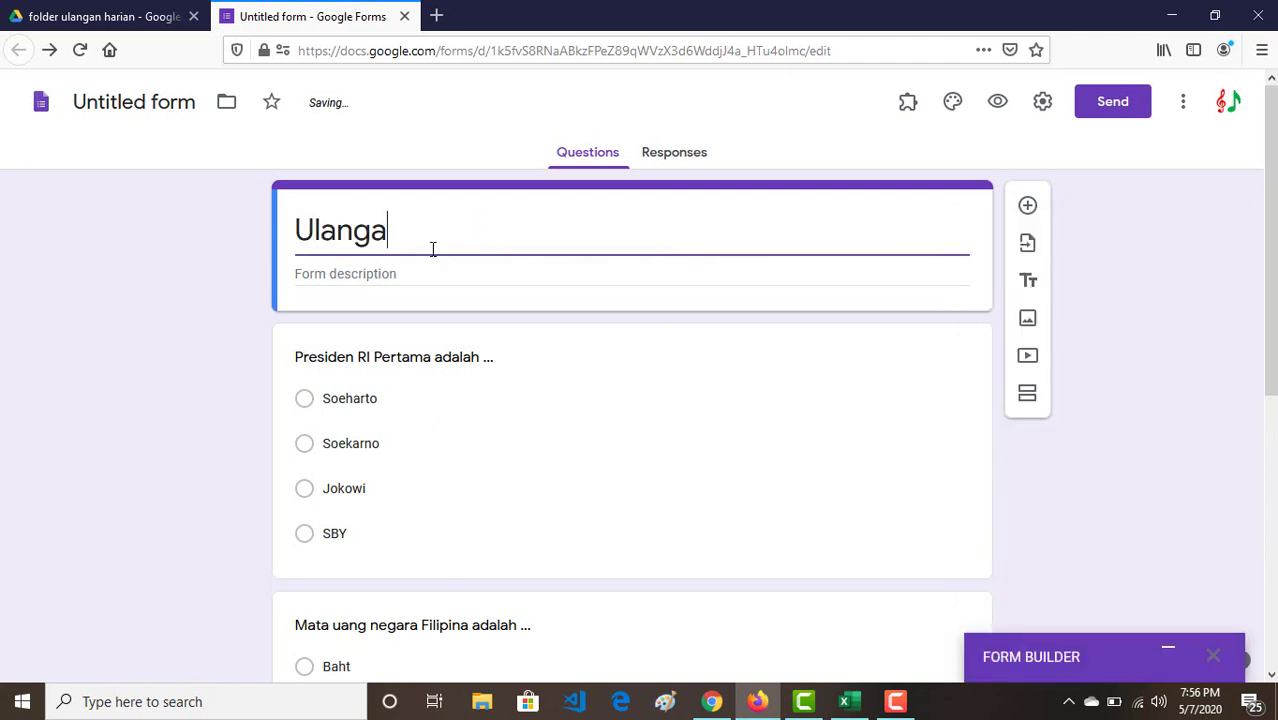
{"action": "type", "text": "n Harian"}
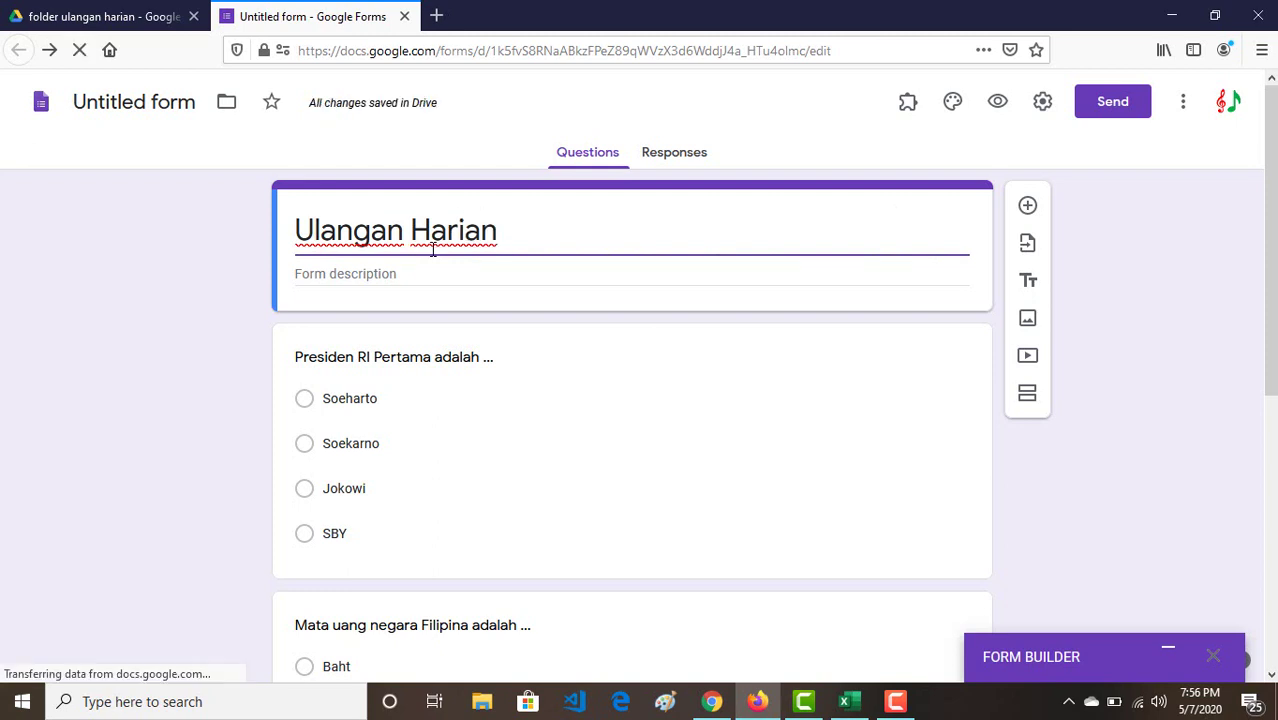
{"action": "type", "text": " IPS Kelas "}
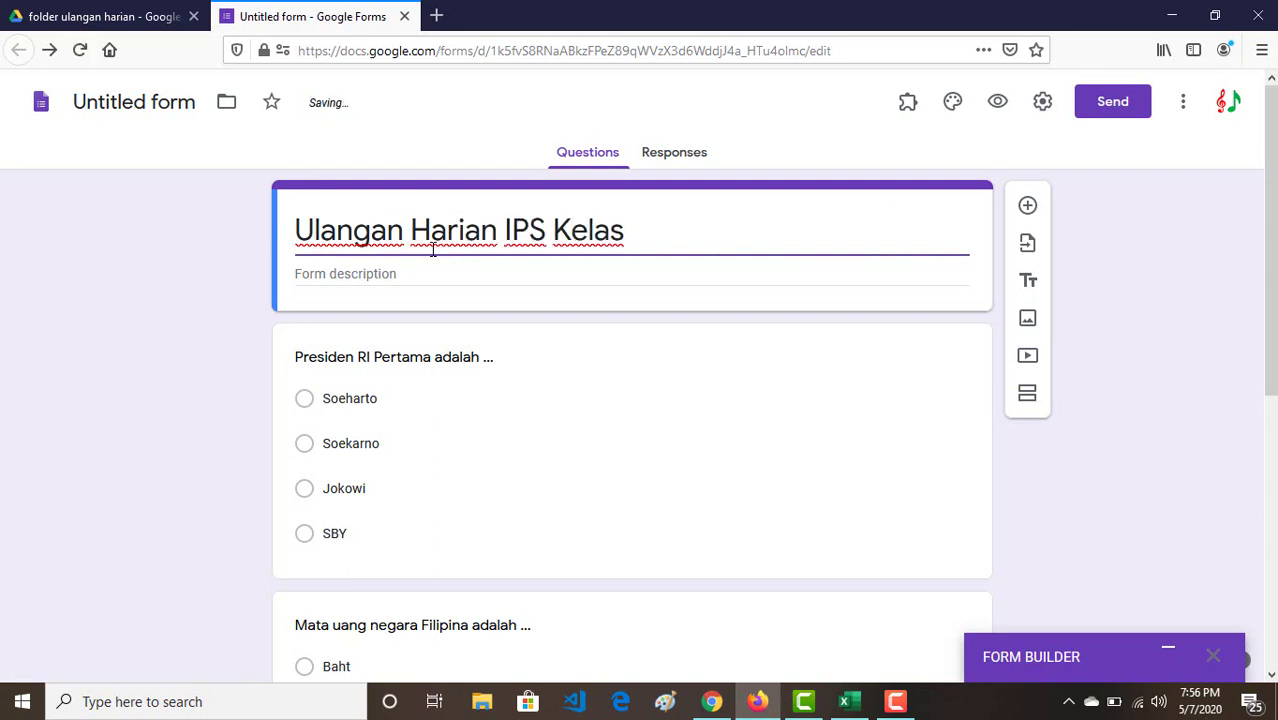
{"action": "type", "text": "5"}
{"action": "left_click", "coordinate": [131, 97]}
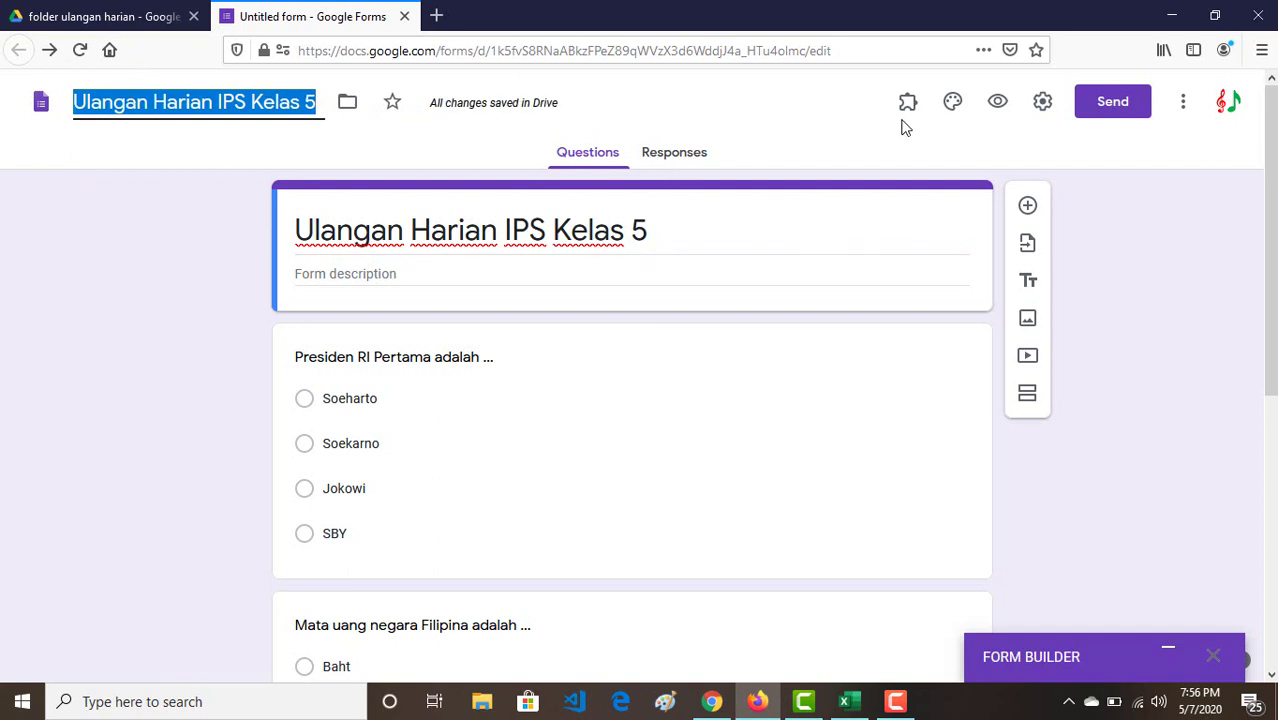
{"action": "left_click", "coordinate": [1043, 101]}
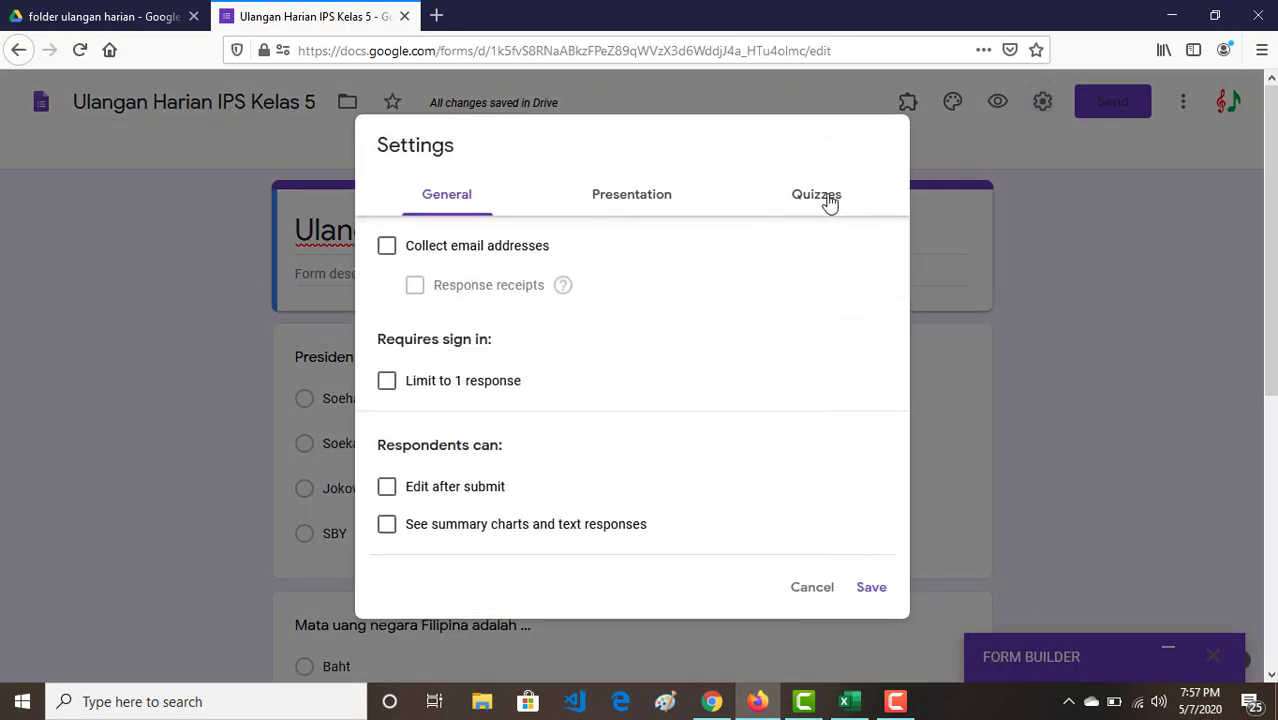
Make the form a quiz that hides missed questions, correct answers and point values
{"action": "left_click", "coordinate": [829, 197]}
{"action": "left_click", "coordinate": [397, 241]}
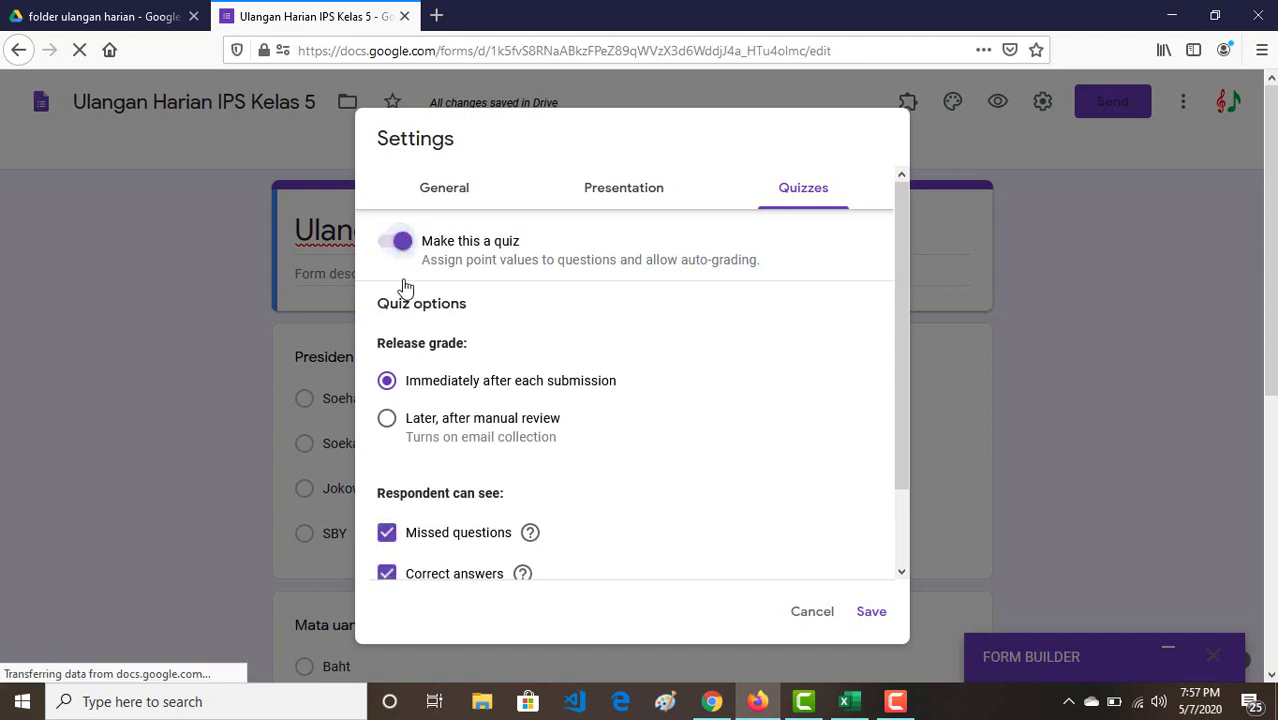
{"action": "scroll", "coordinate": [905, 343], "scroll_direction": "down", "scroll_amount": 1}
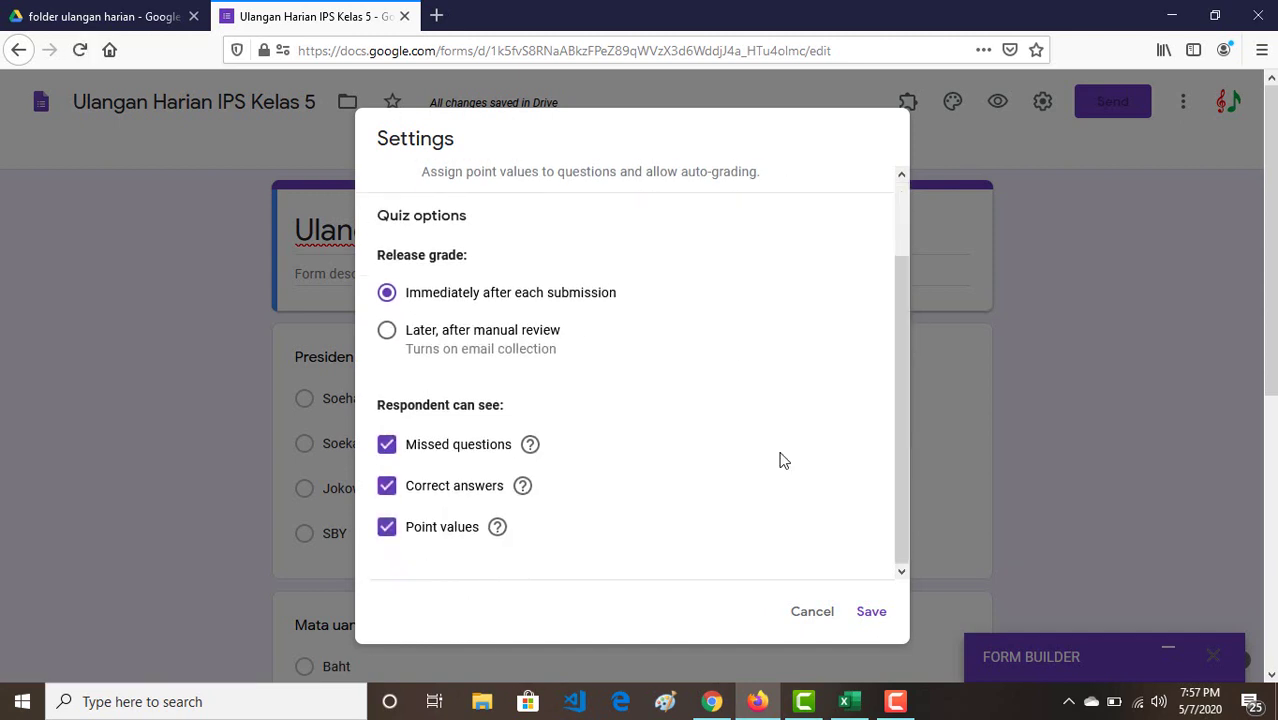
{"action": "left_click", "coordinate": [387, 445]}
{"action": "left_click", "coordinate": [387, 486]}
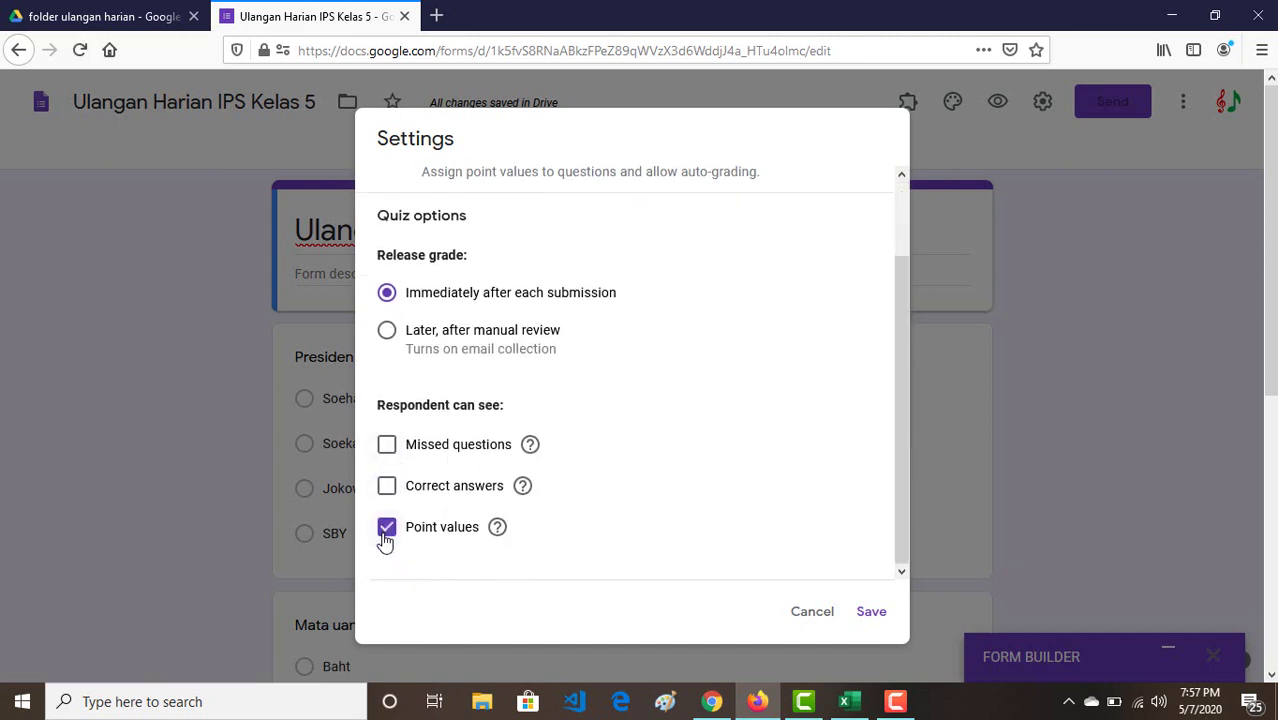
{"action": "left_click", "coordinate": [386, 530]}
{"action": "left_click_drag", "start_coordinate": [906, 410], "coordinate": [914, 320]}
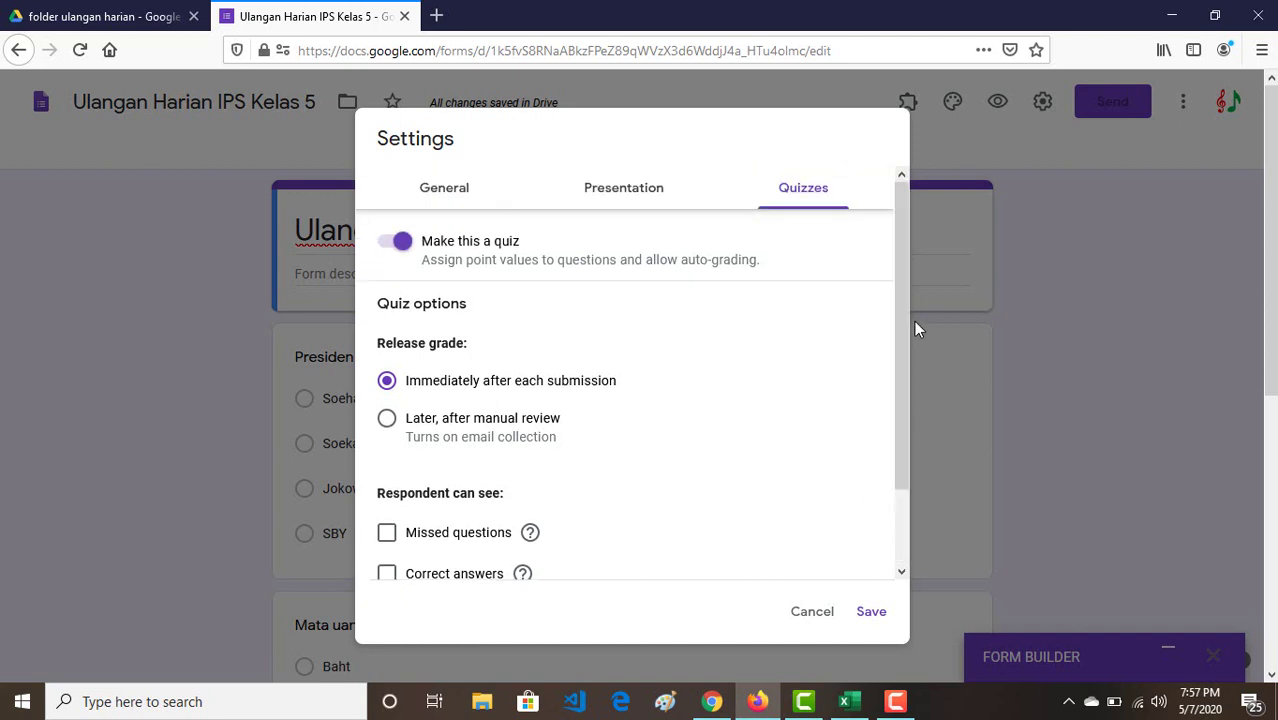
Remove the resubmit link, set confirmation 'Terima kasih jawaban kalian sudah terkirim!', and save
{"action": "left_click", "coordinate": [471, 198]}
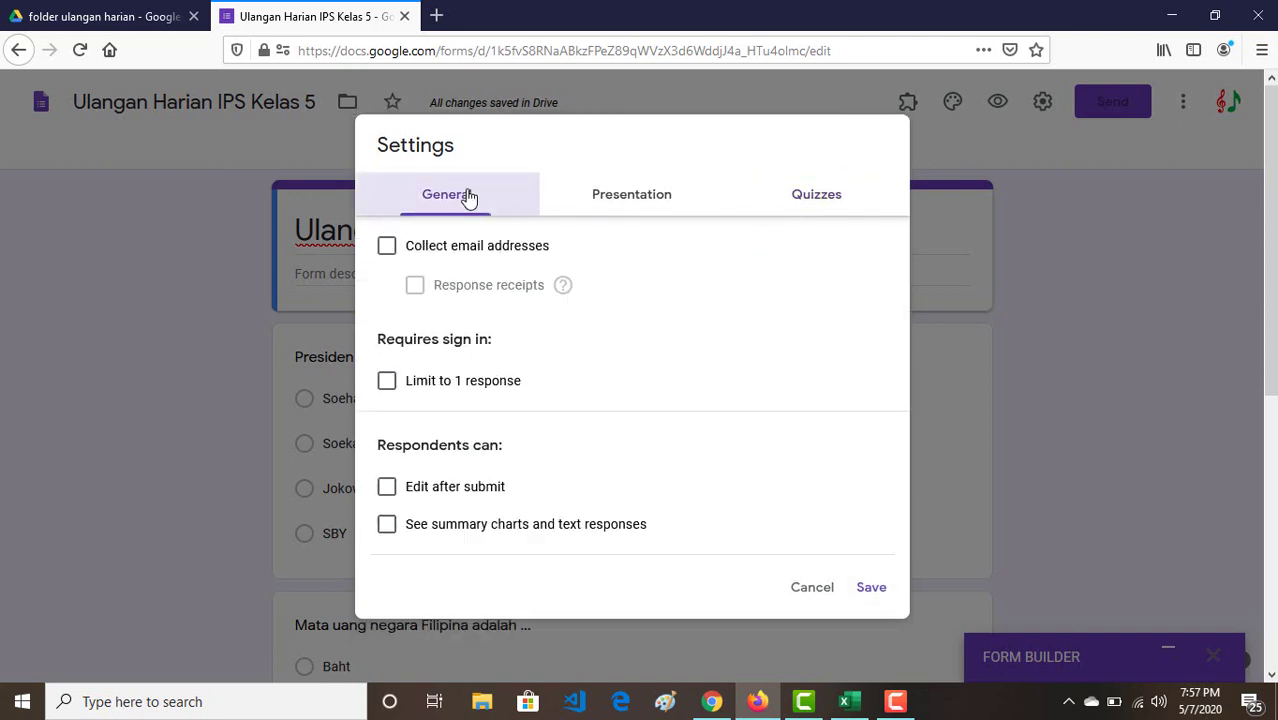
{"action": "left_click", "coordinate": [623, 208]}
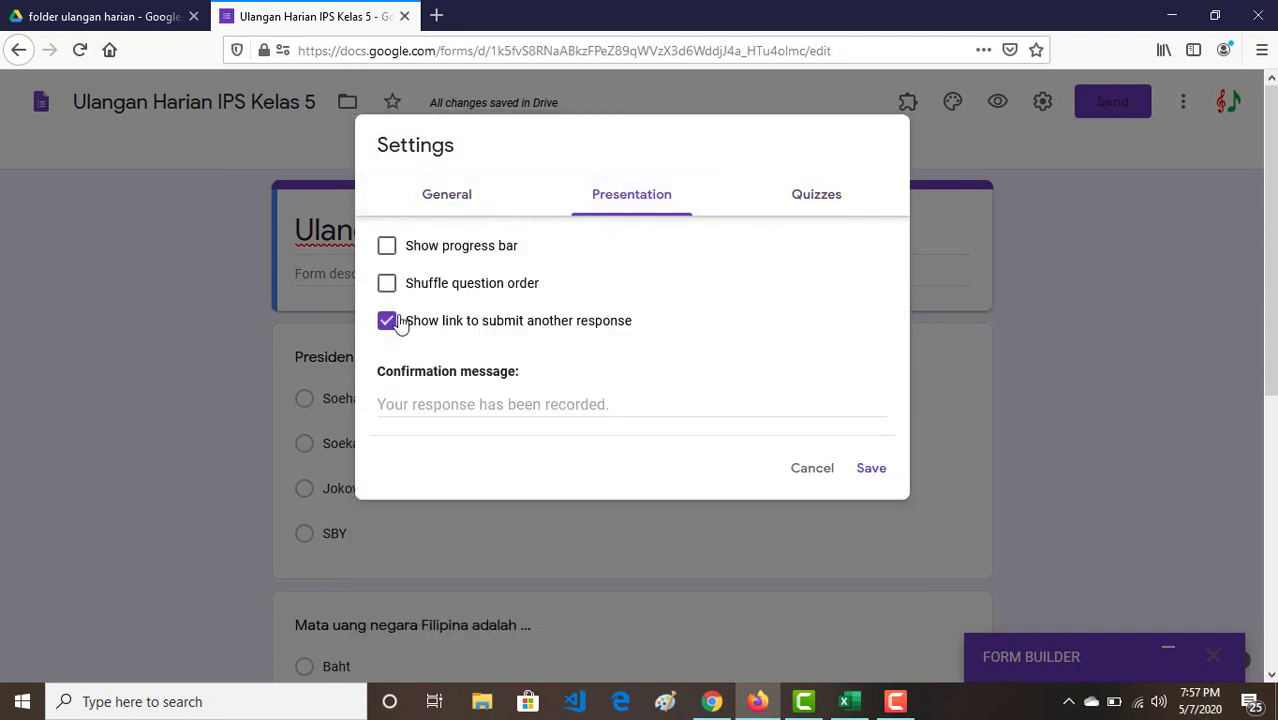
{"action": "left_click", "coordinate": [398, 320]}
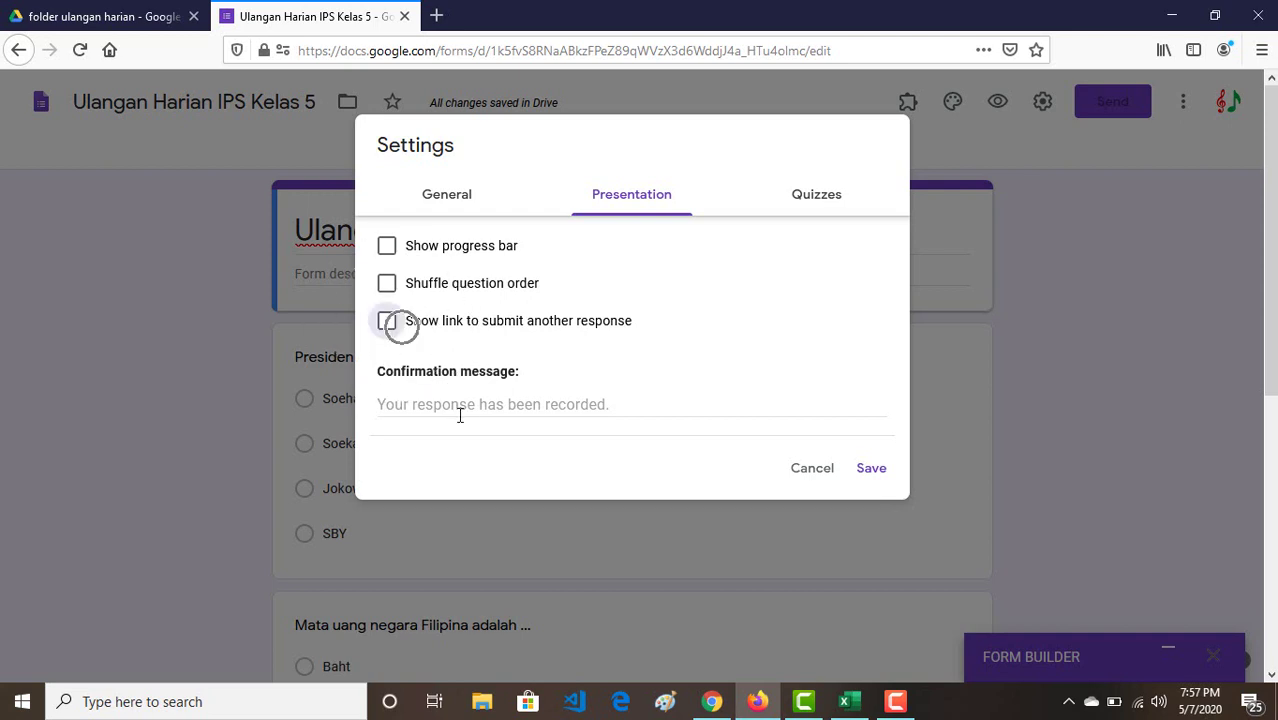
{"action": "left_click", "coordinate": [518, 406]}
{"action": "type", "text": "T"}
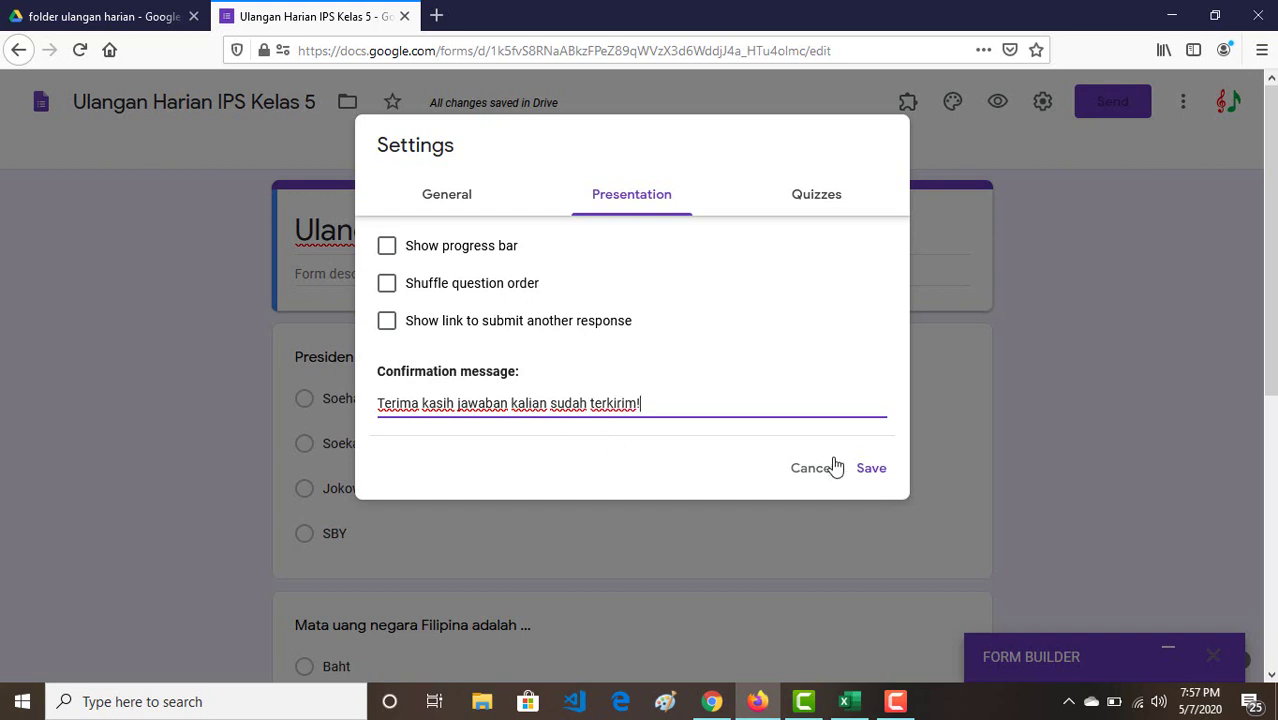
{"action": "left_click", "coordinate": [866, 467]}
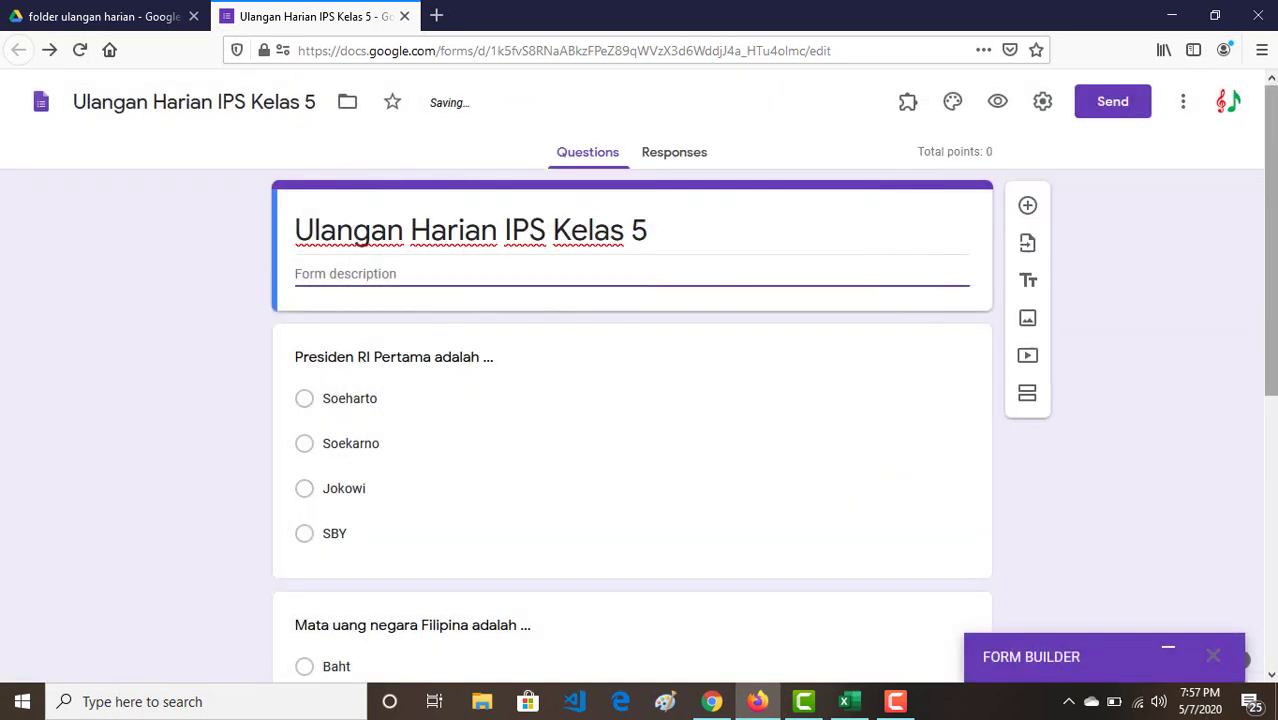
Mark Soekarno correct for 'Presiden RI Pertama adalah ...', worth 2 points
{"action": "scroll", "coordinate": [485, 382], "scroll_direction": "down", "scroll_amount": 1}
{"action": "left_click", "coordinate": [360, 437]}
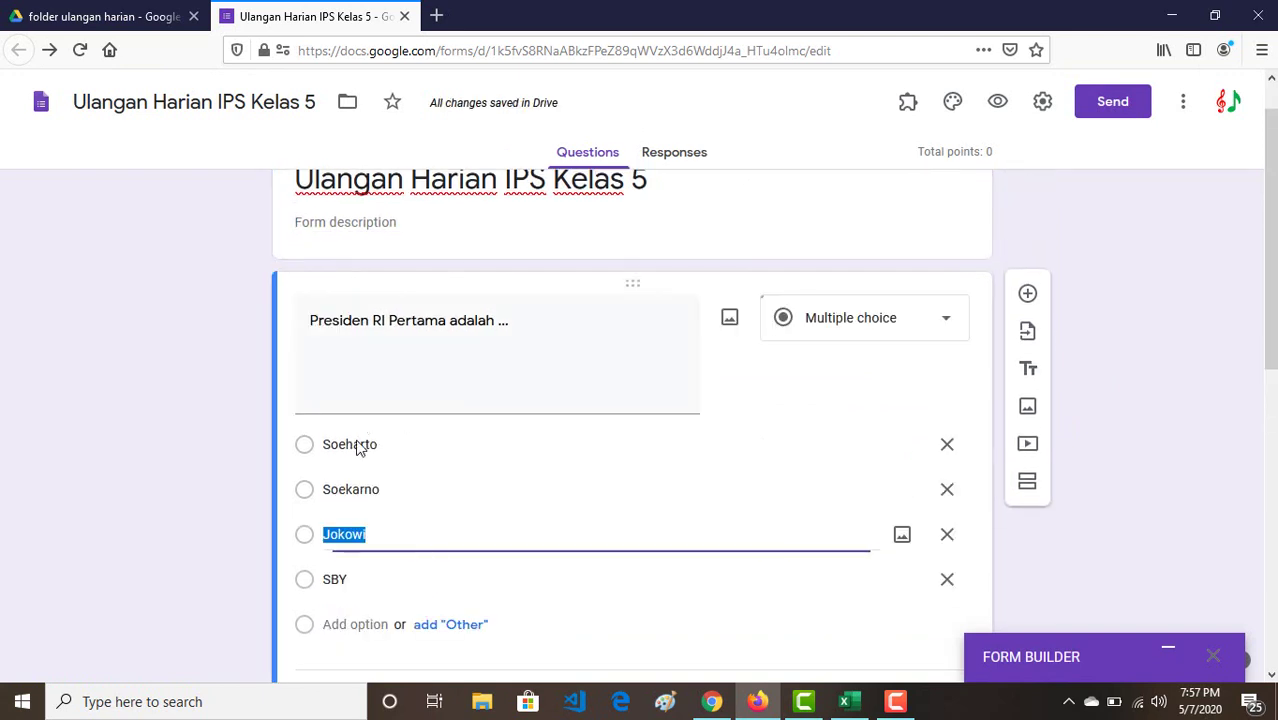
{"action": "scroll", "coordinate": [688, 450], "scroll_direction": "down", "scroll_amount": 1}
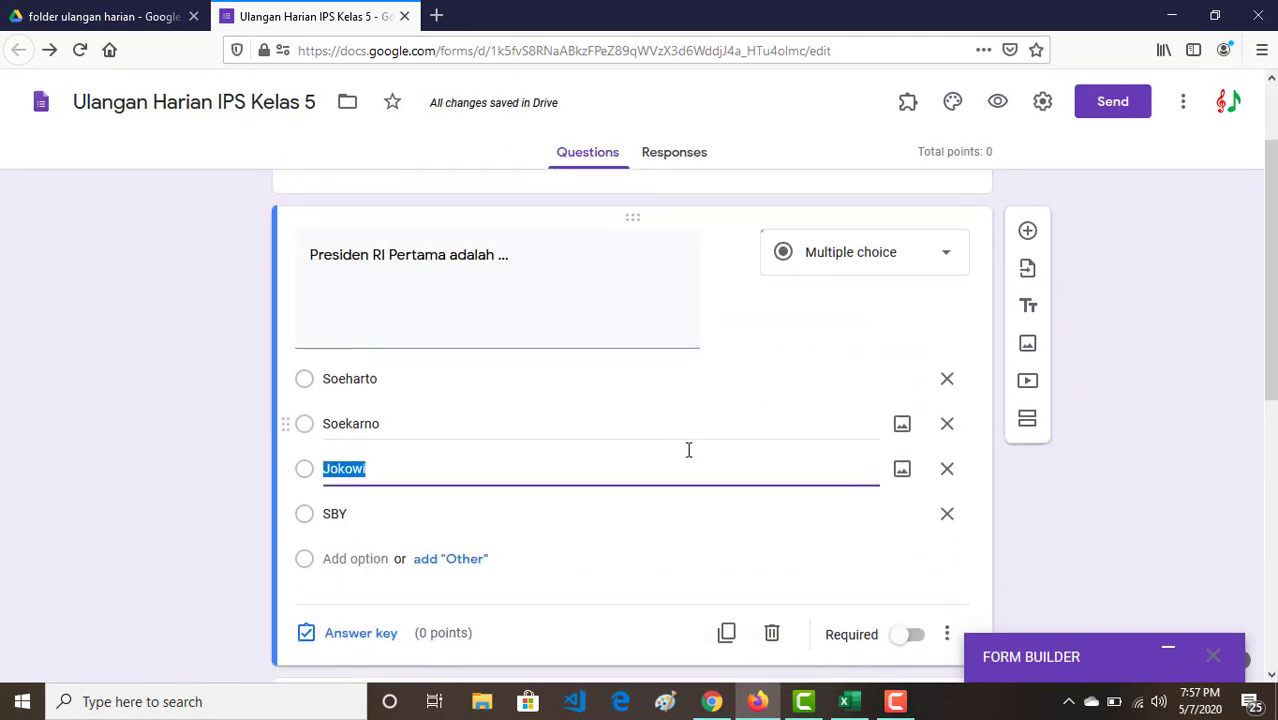
{"action": "left_click", "coordinate": [360, 636]}
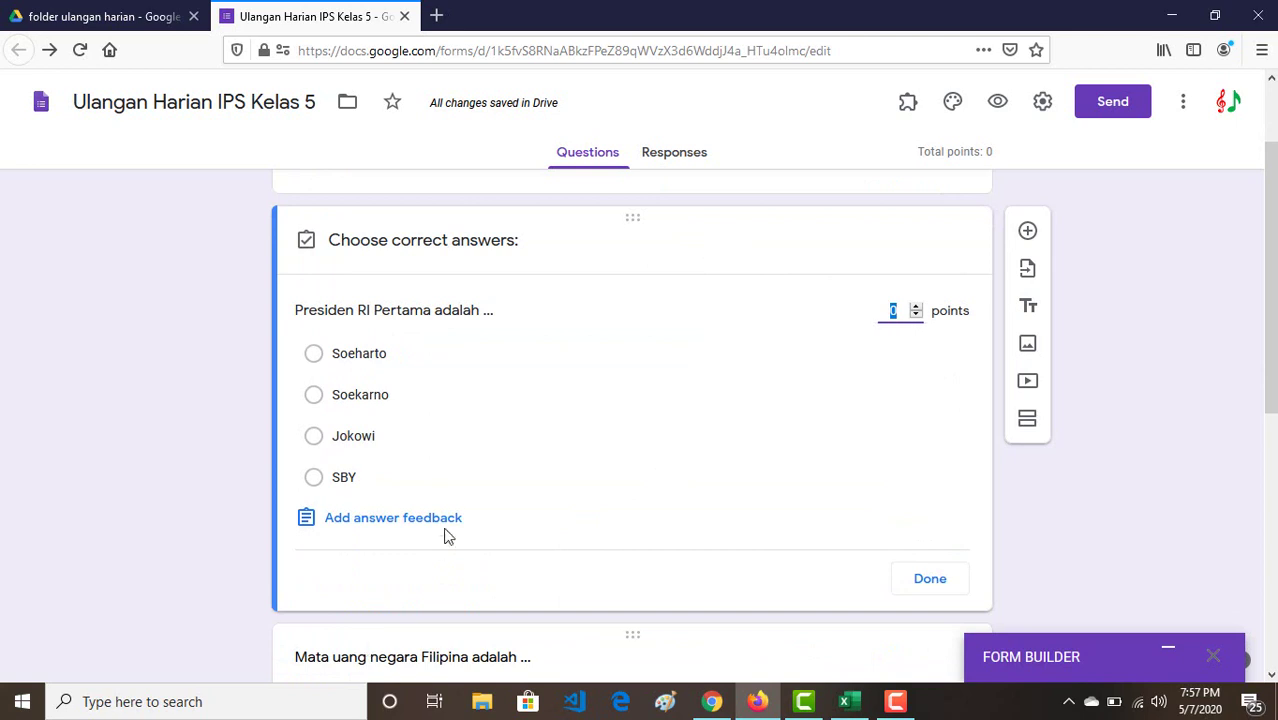
{"action": "left_click", "coordinate": [360, 396]}
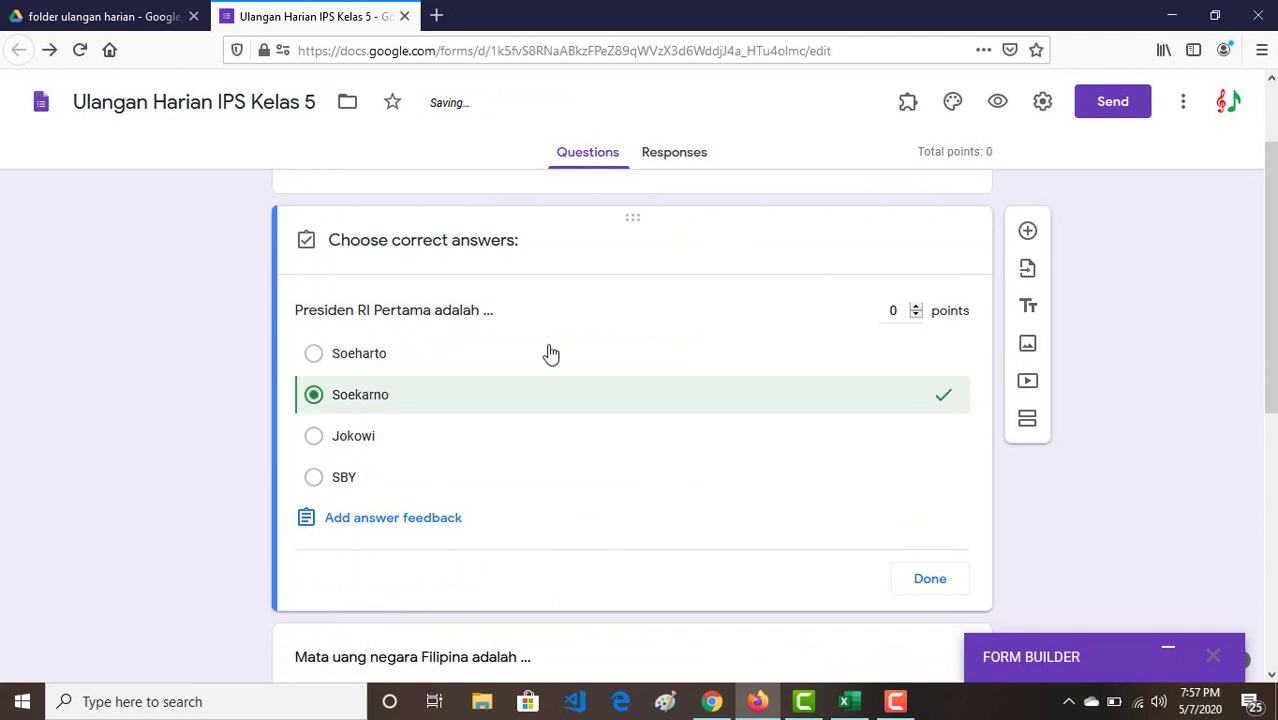
{"action": "double_click", "coordinate": [916, 306]}
{"action": "left_click", "coordinate": [930, 578]}
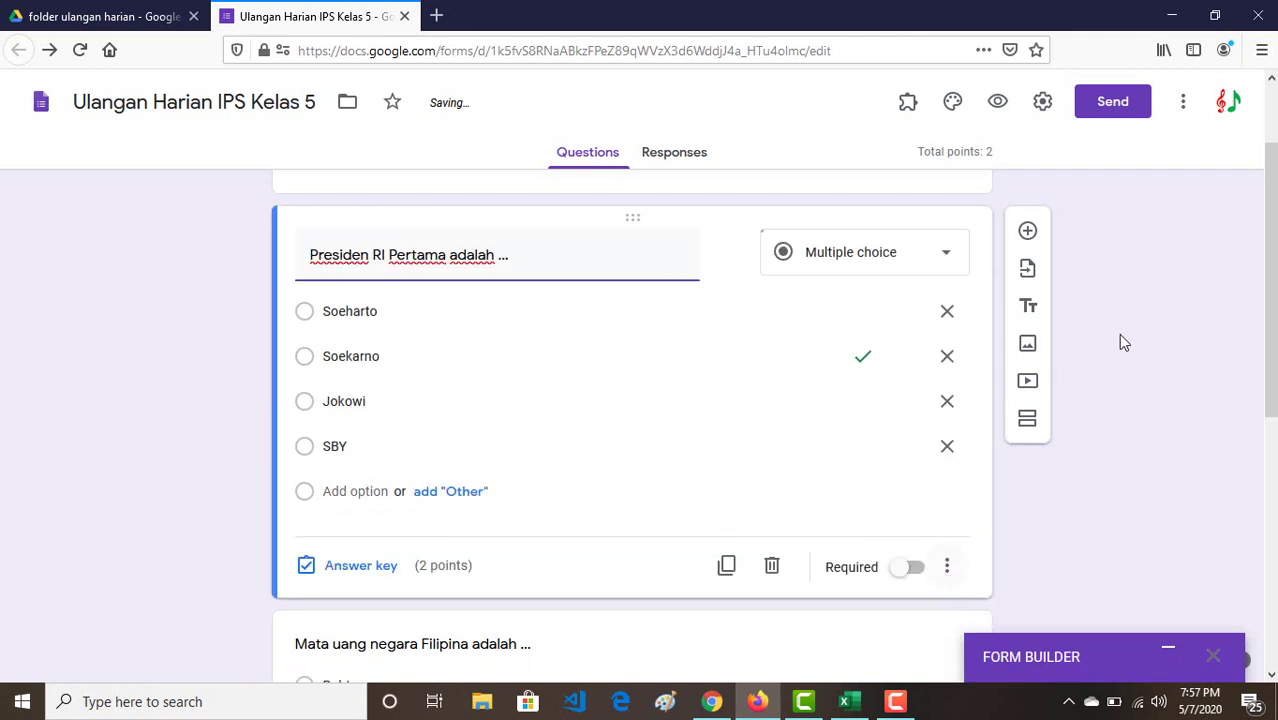
{"action": "mouse_move", "coordinate": [1265, 290]}
{"action": "left_mouse_down"}
{"action": "mouse_move", "coordinate": [1265, 540]}
{"action": "mouse_move", "coordinate": [1268, 235]}
{"action": "left_mouse_up"}
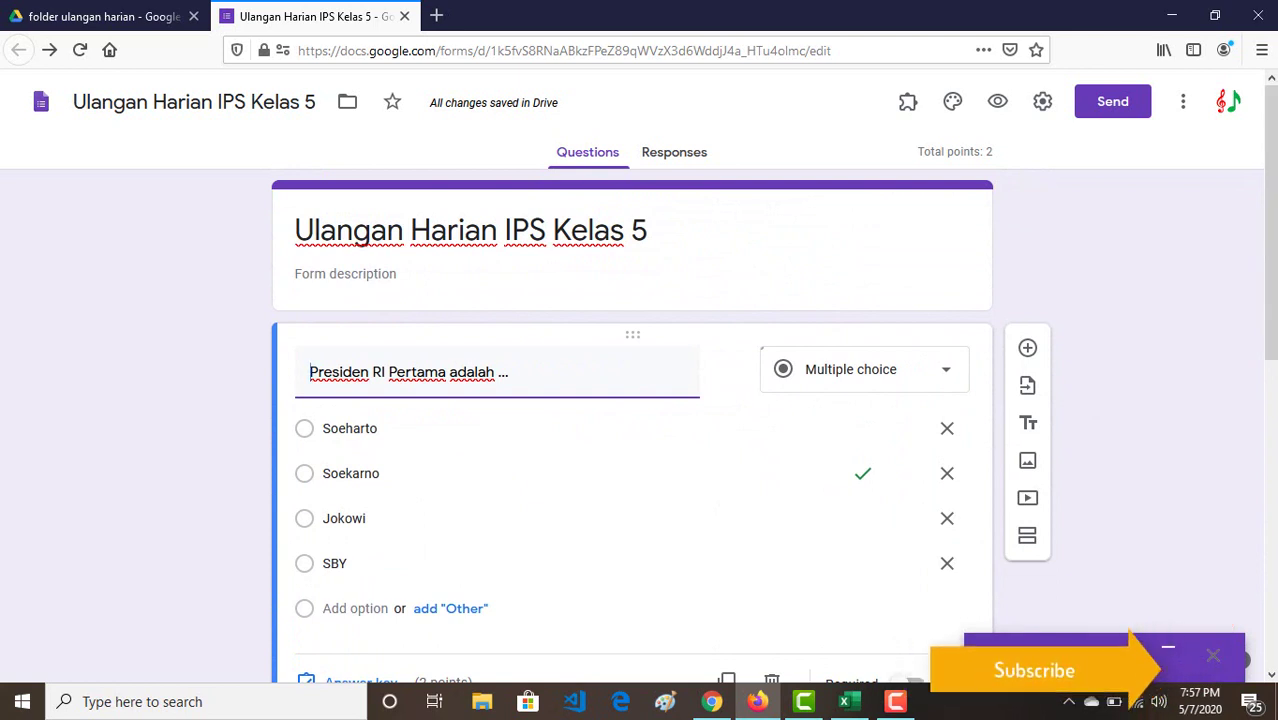
{"action": "key", "text": "F5"}
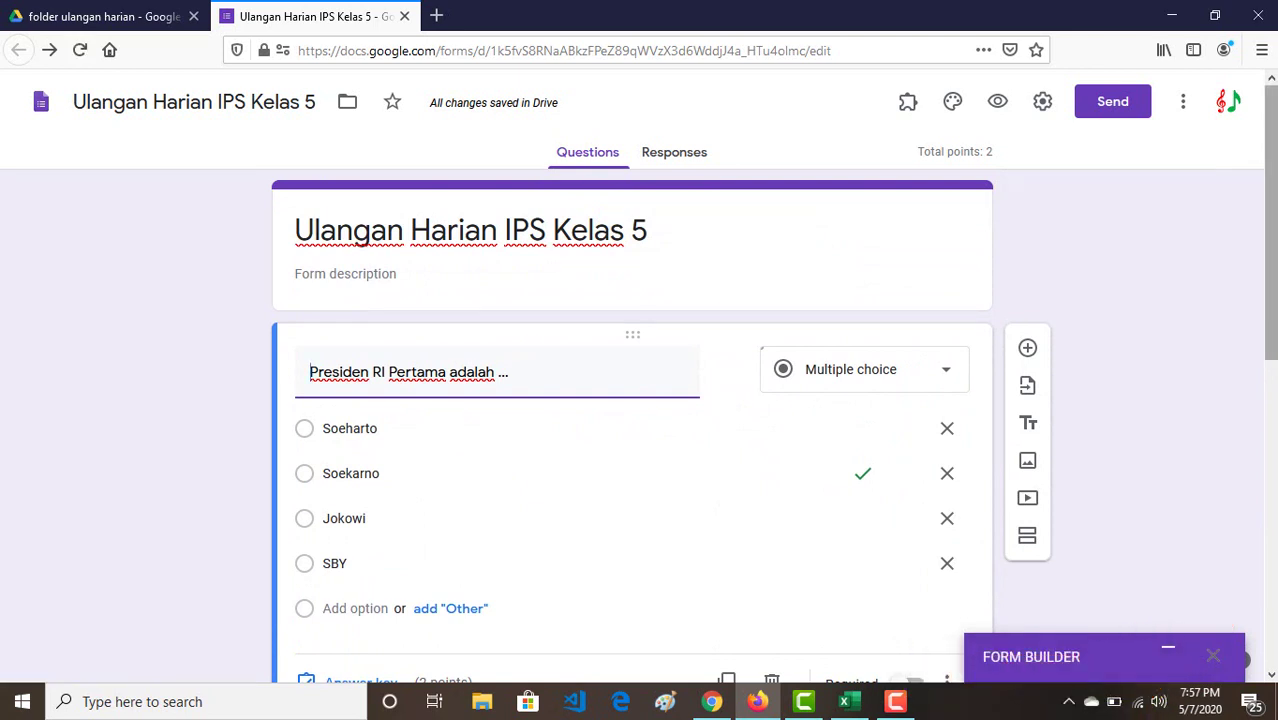